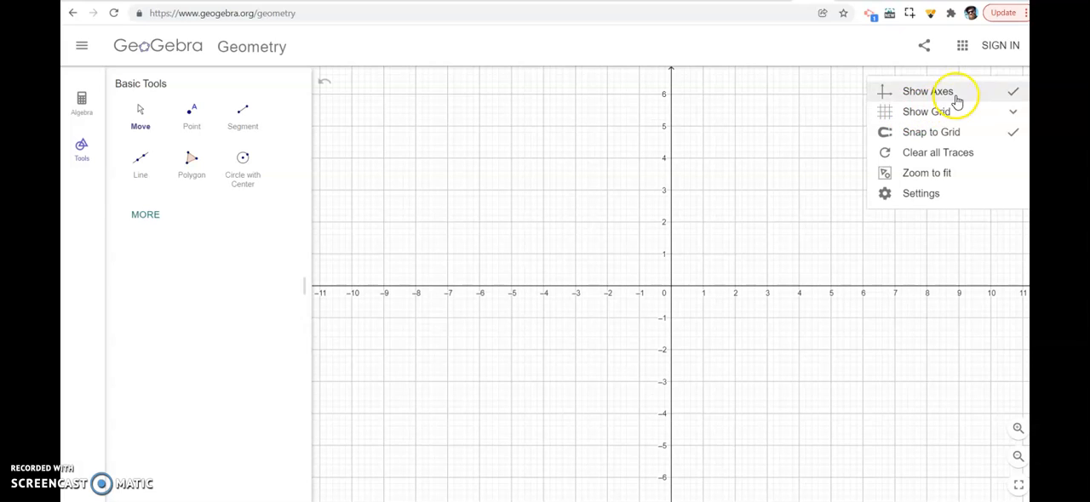
Hide the coordinate axes and turn off the grid to leave a blank construction area
left_click(962, 92)
left_click(1014, 89)
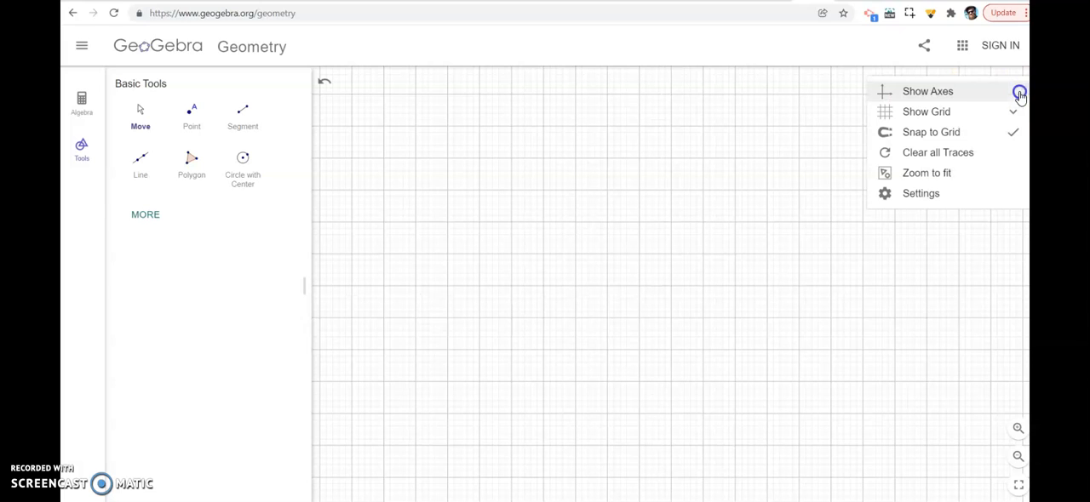
left_click(937, 112)
left_click(905, 130)
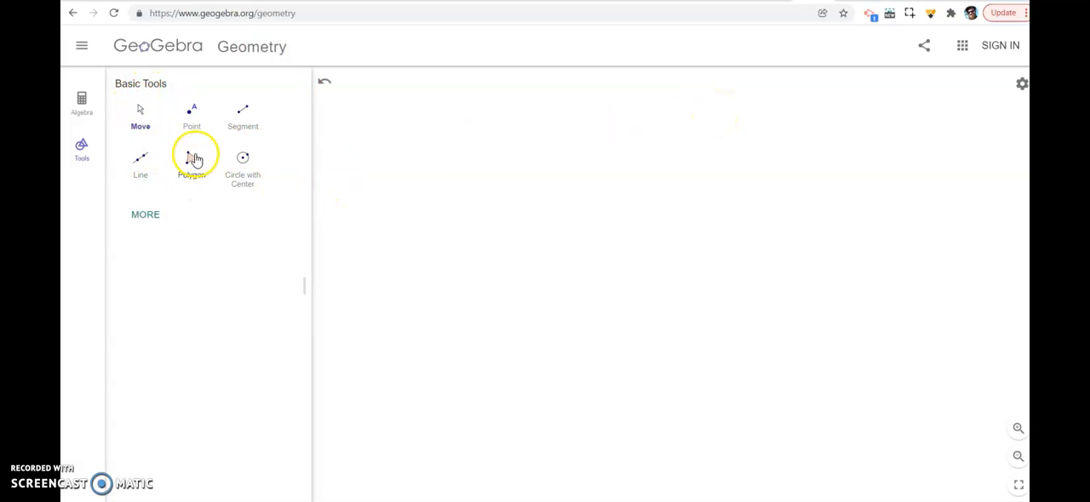
scroll(142, 114, "up", 5)
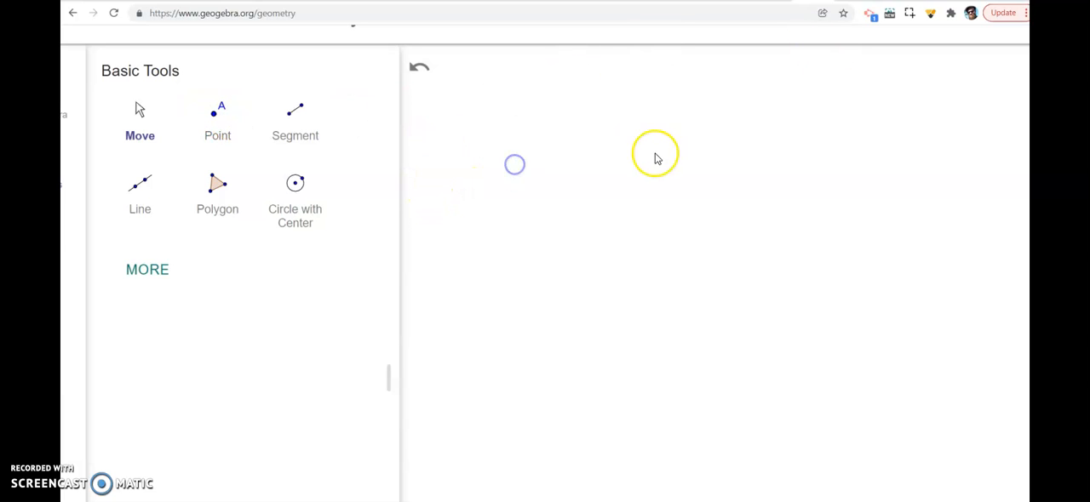
left_click(241, 126)
left_click(610, 175)
left_click(589, 253)
left_click(729, 130)
left_click(653, 132)
scroll(373, 180, "down", 5)
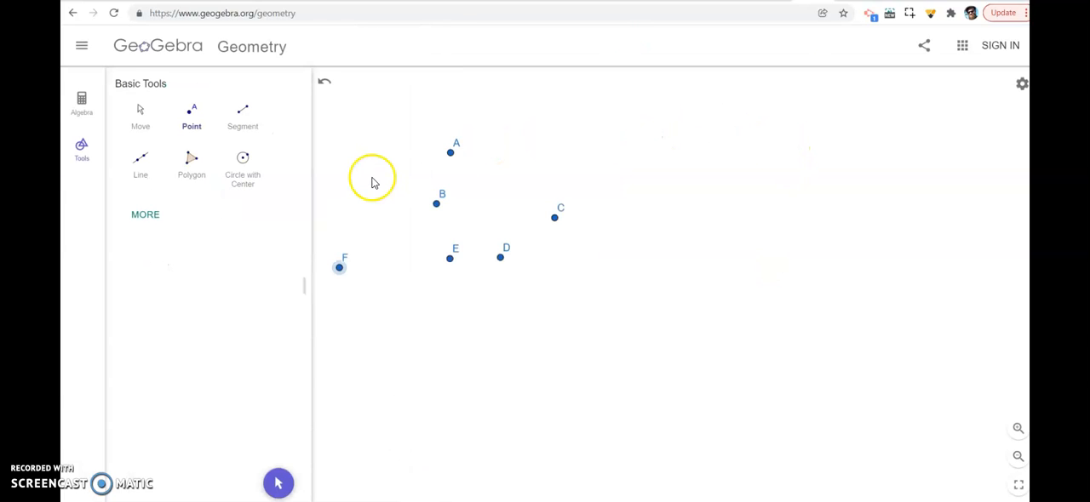
double_click(326, 82)
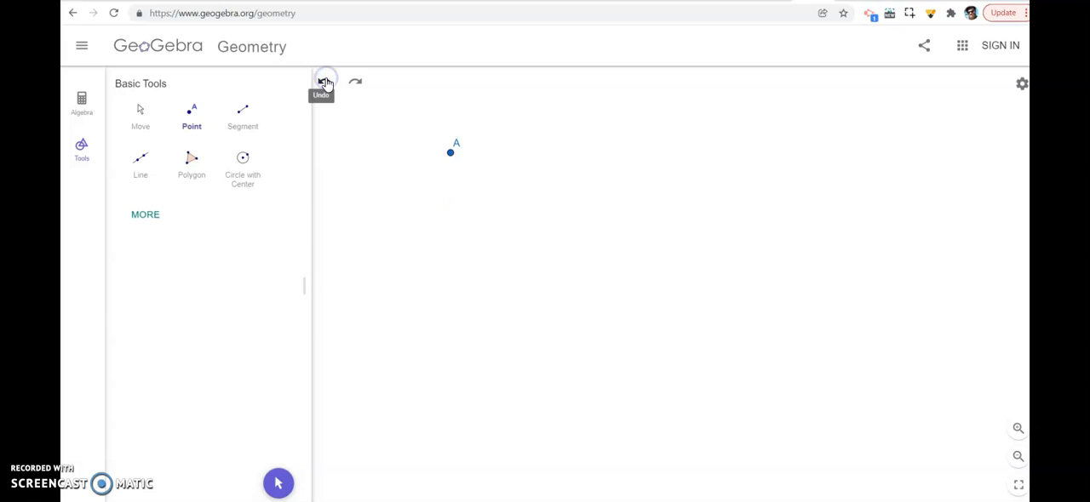
Draw a large triangle ABC with the Polygon tool, placing A above a wide, nearly horizontal base BC
left_click(183, 166)
left_click(740, 117)
left_click(378, 321)
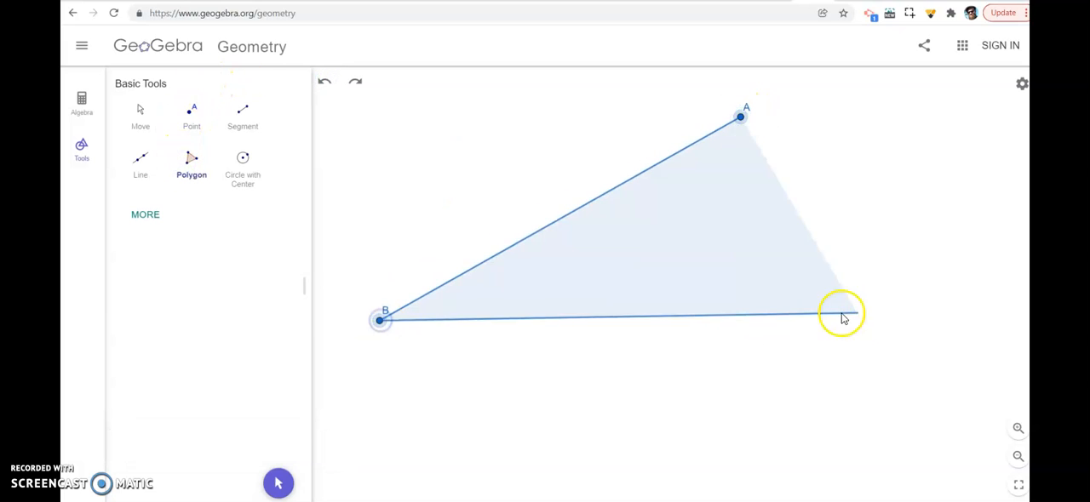
left_click(976, 336)
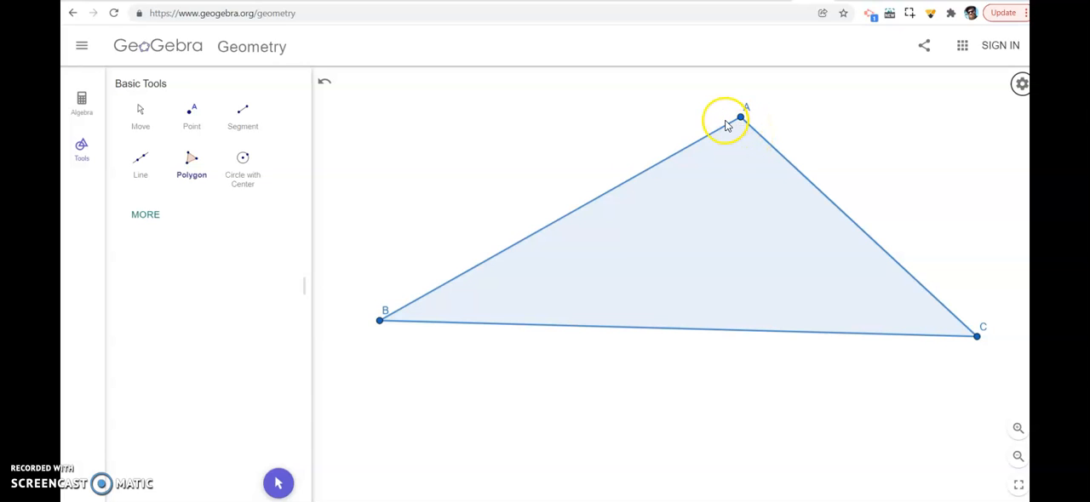
Select all three sides of triangle ABC and colour them green
left_click(148, 214)
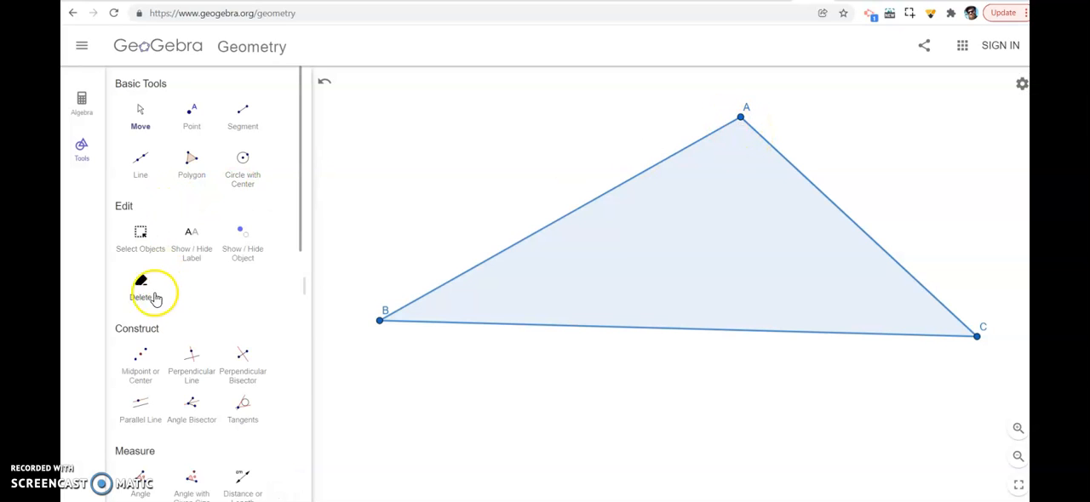
left_click(143, 238)
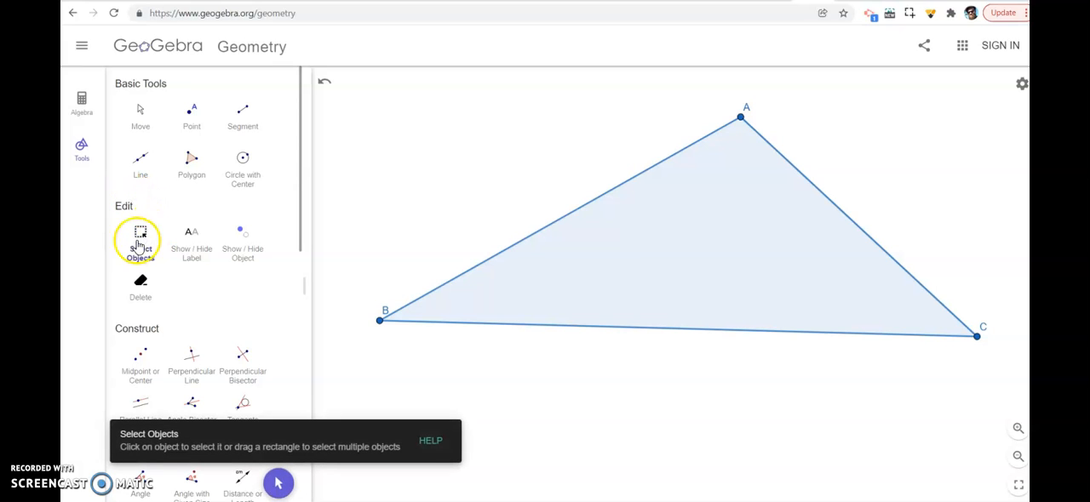
left_click(553, 236)
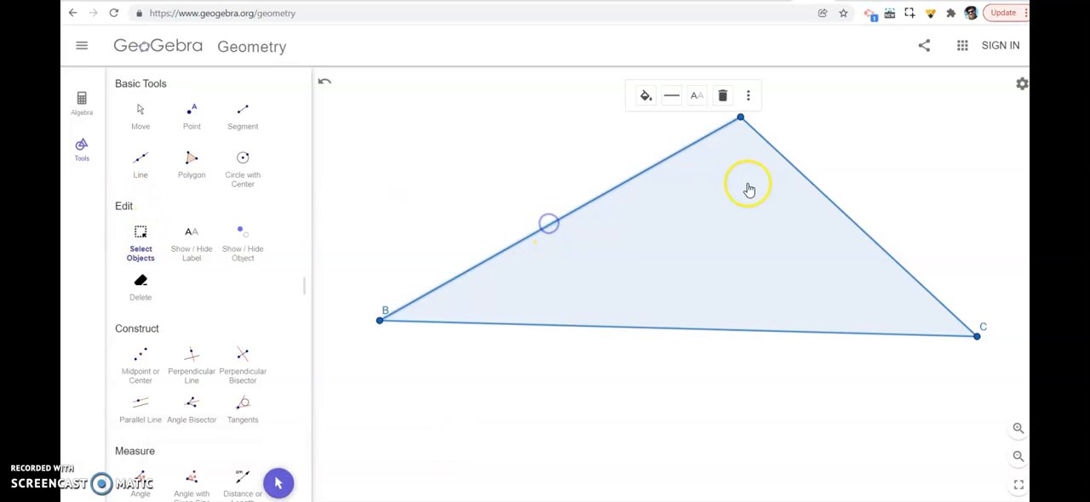
left_click(814, 189)
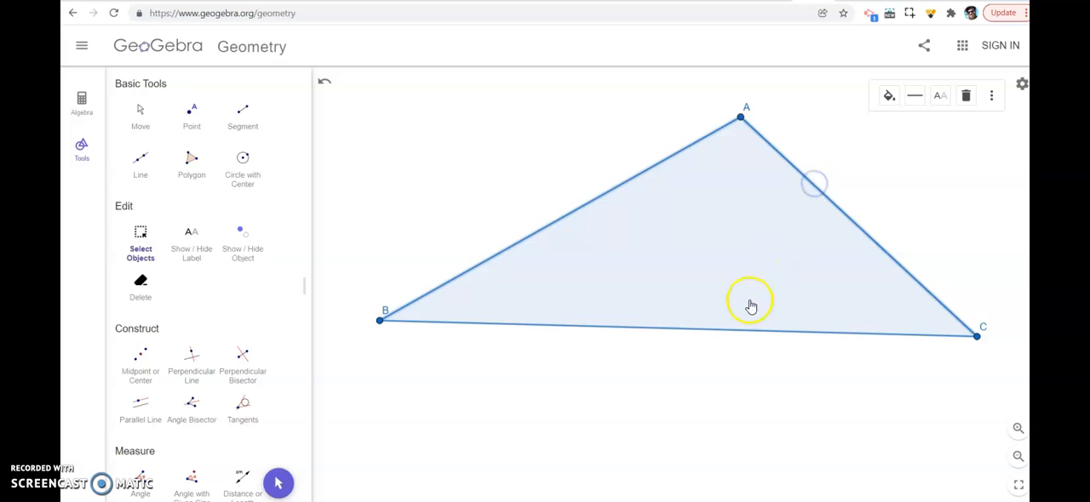
left_click(733, 332)
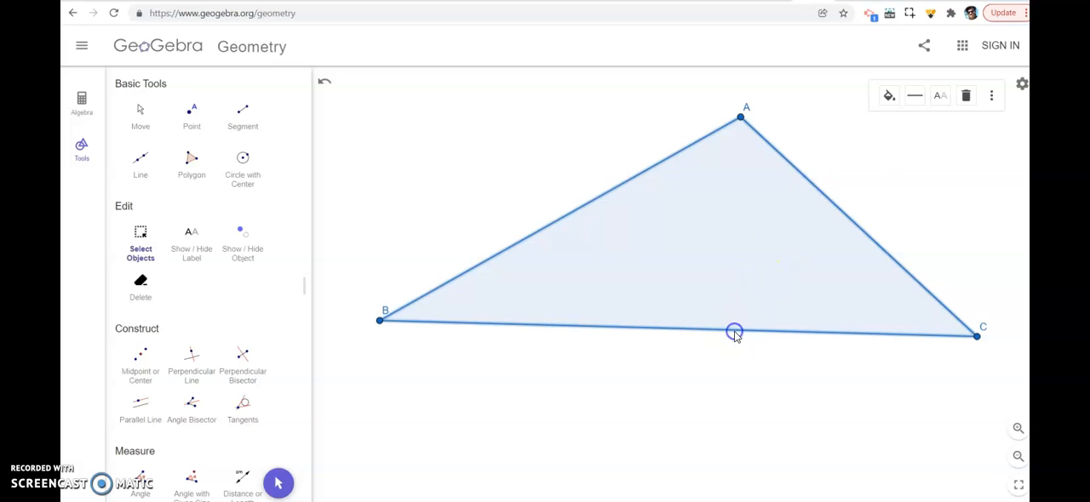
left_click(889, 100)
left_click(890, 123)
Increase the line thickness of the three selected triangle sides, keeping the solid line style, and deselect them
left_click(914, 94)
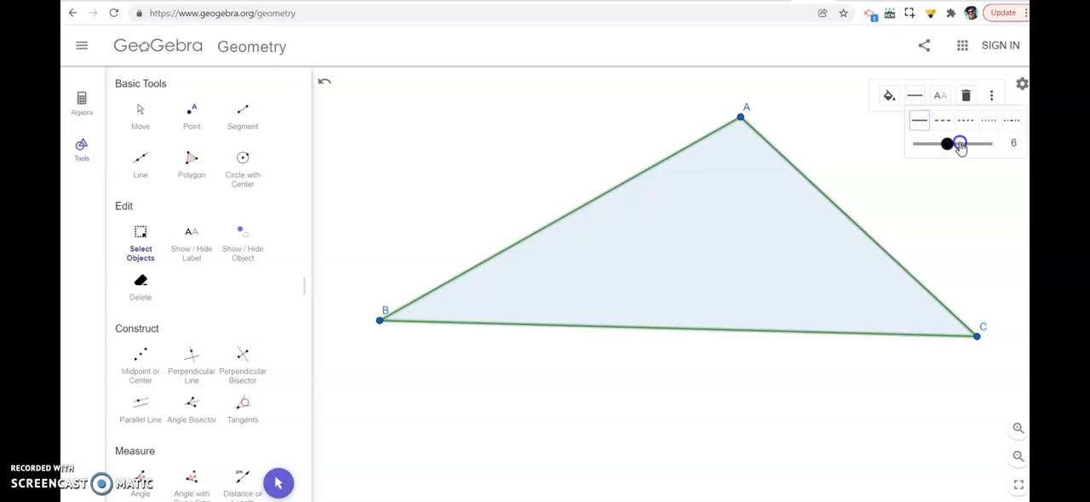
left_click_drag(960, 146, 979, 147)
left_click(889, 97)
left_click(625, 105)
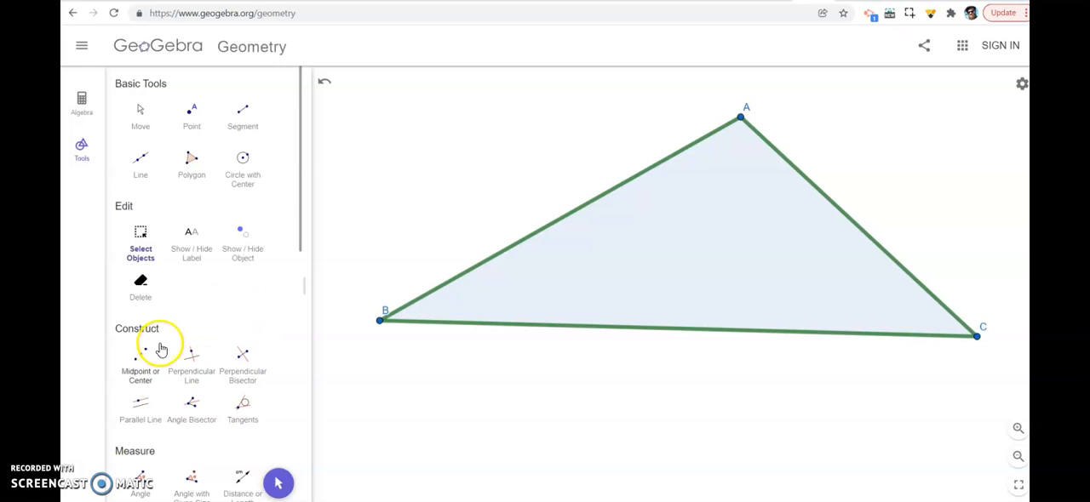
Construct the angle bisectors at vertex B from sides AB and BC, and hide the exterior bisector
scroll(158, 363, "down", 3)
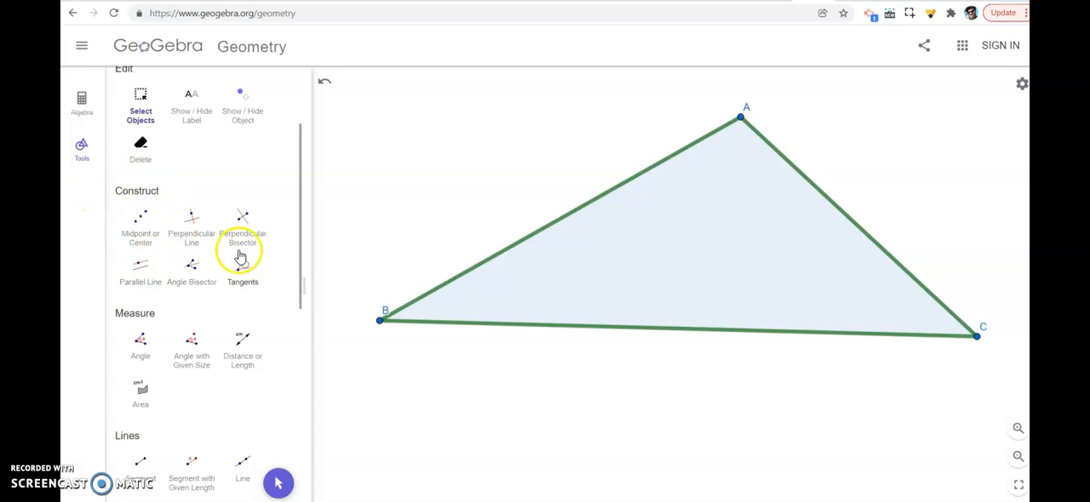
left_click(191, 267)
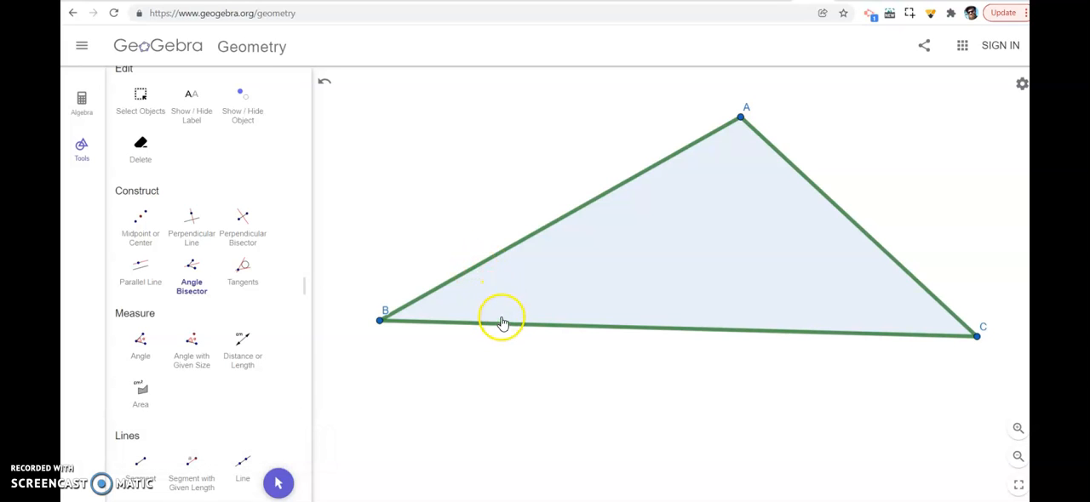
left_click(483, 265)
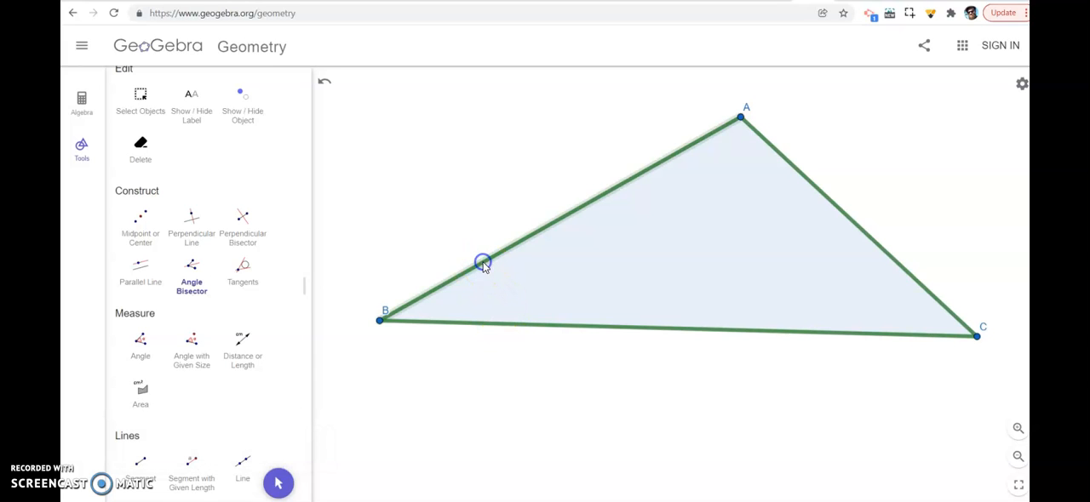
left_click(498, 326)
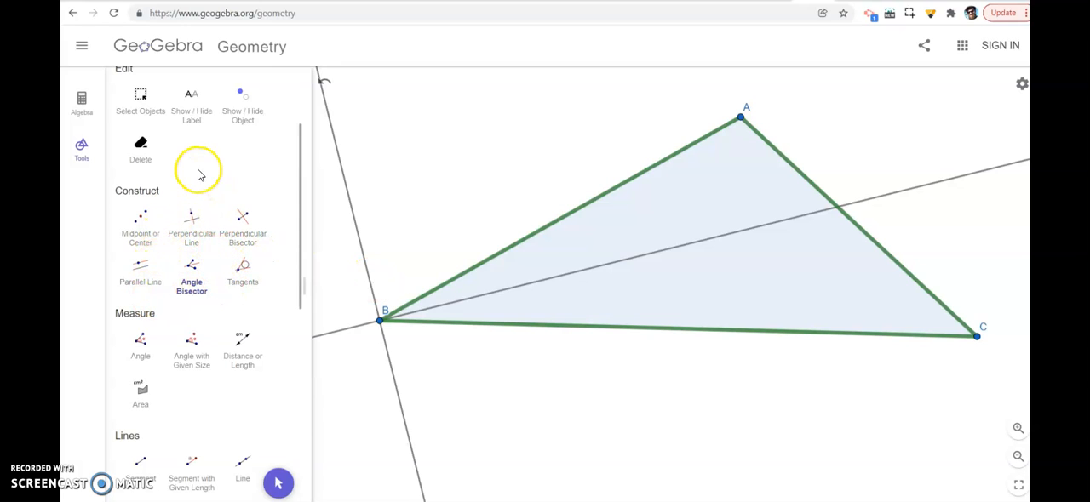
scroll(196, 174, "up", 1)
left_click(246, 111)
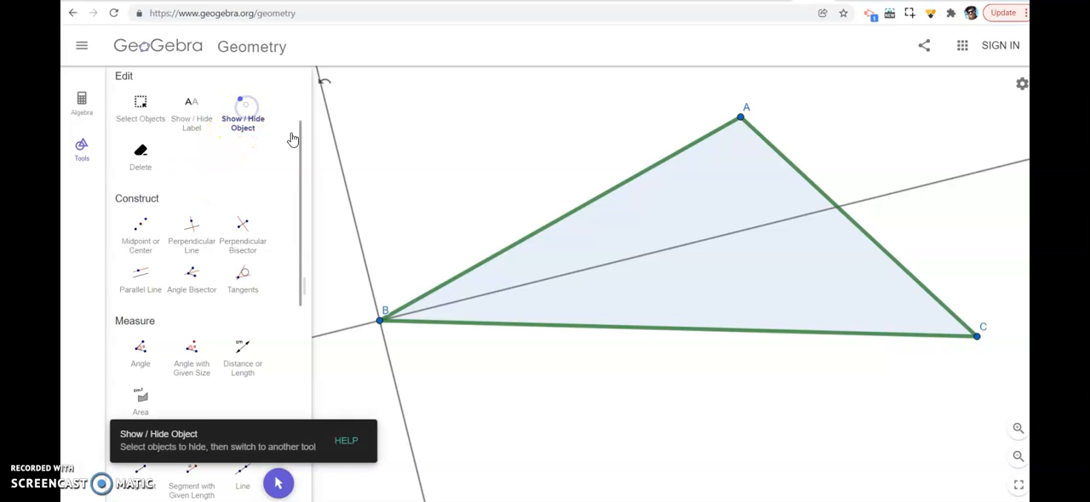
left_click(339, 159)
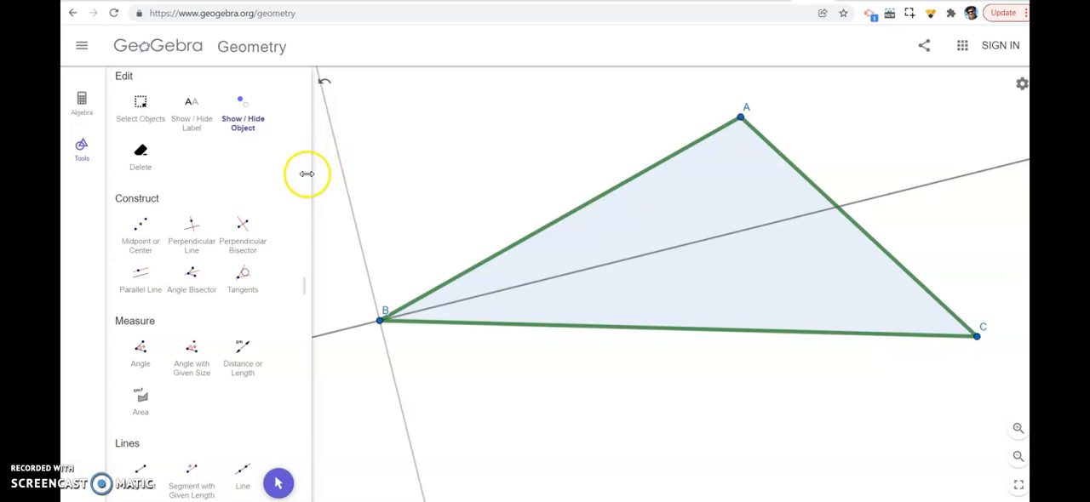
Construct the angle bisectors at vertex A from sides AB and AC, and hide the exterior bisector
left_click(192, 273)
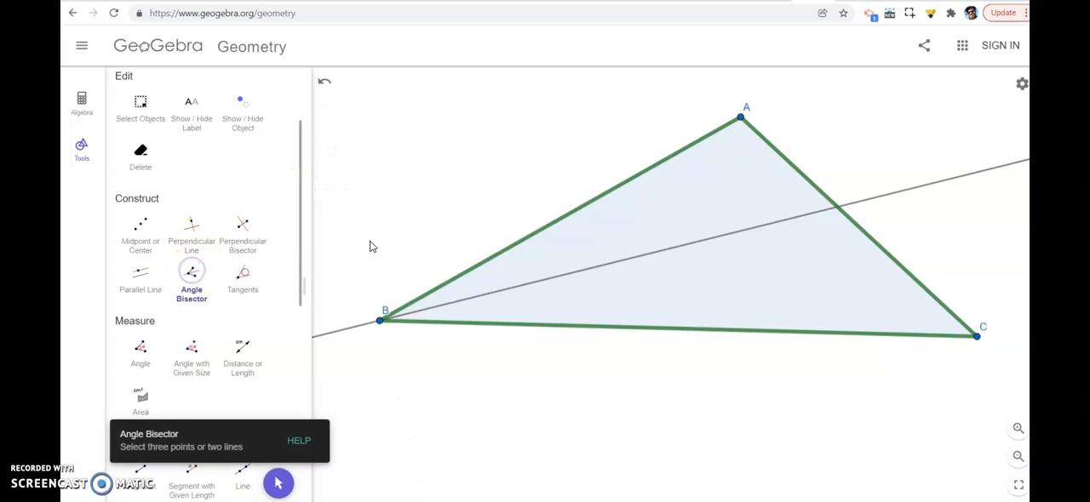
left_click(741, 117)
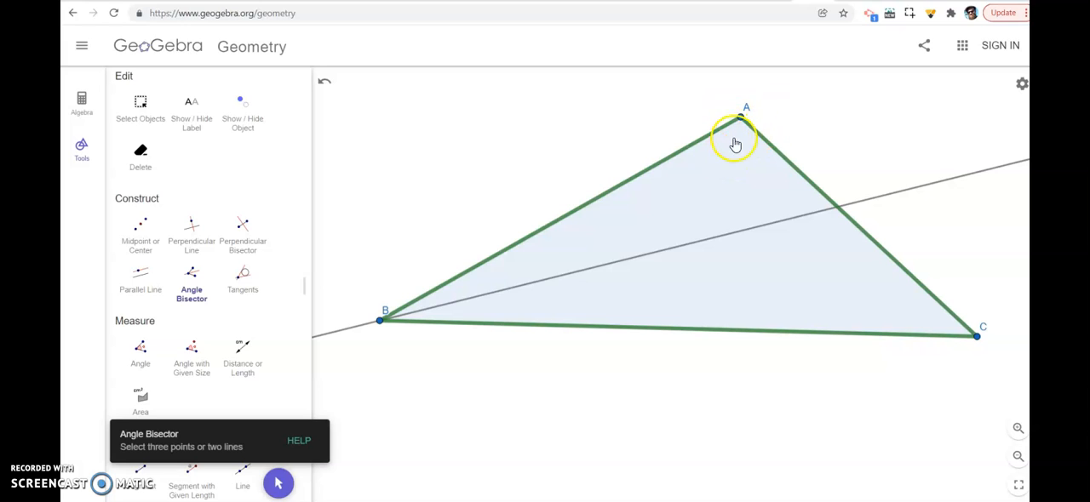
left_click(669, 157)
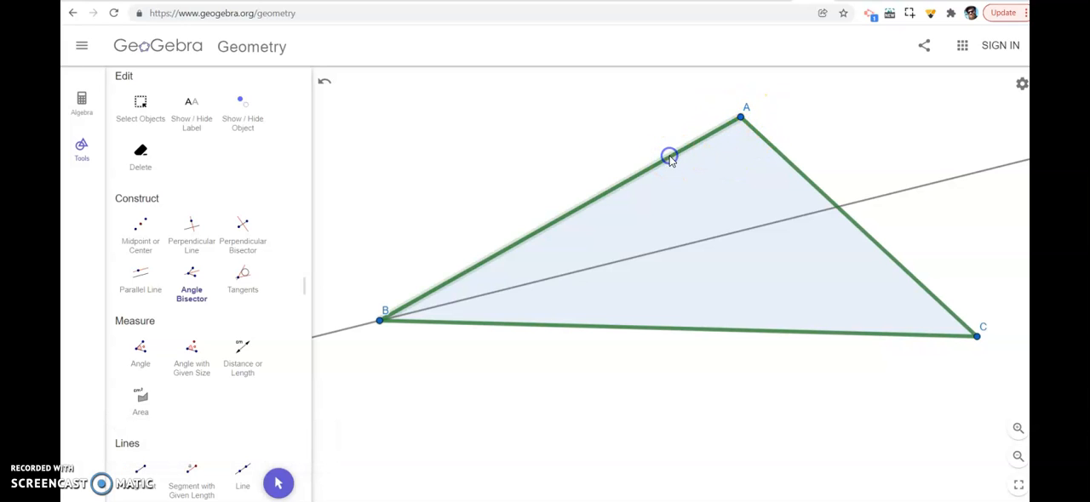
left_click(772, 149)
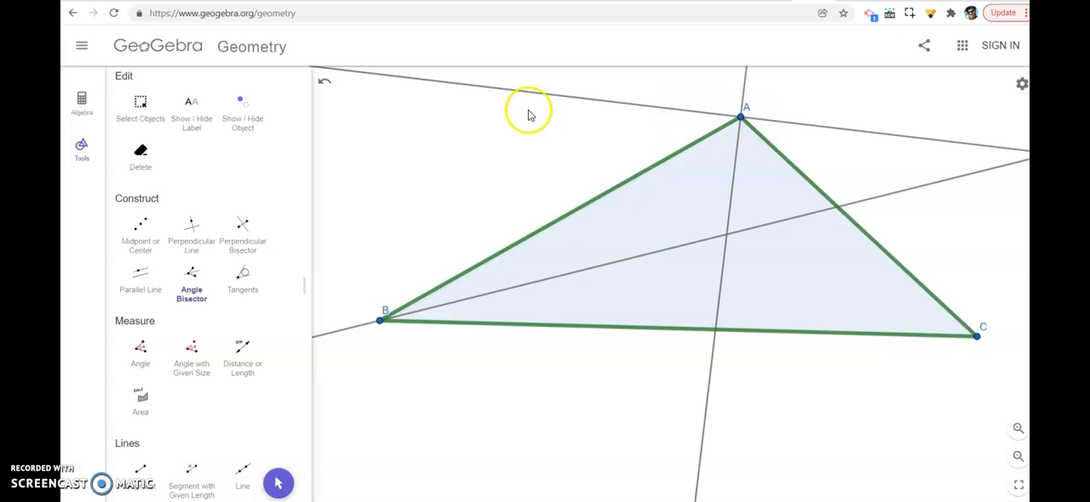
left_click(230, 114)
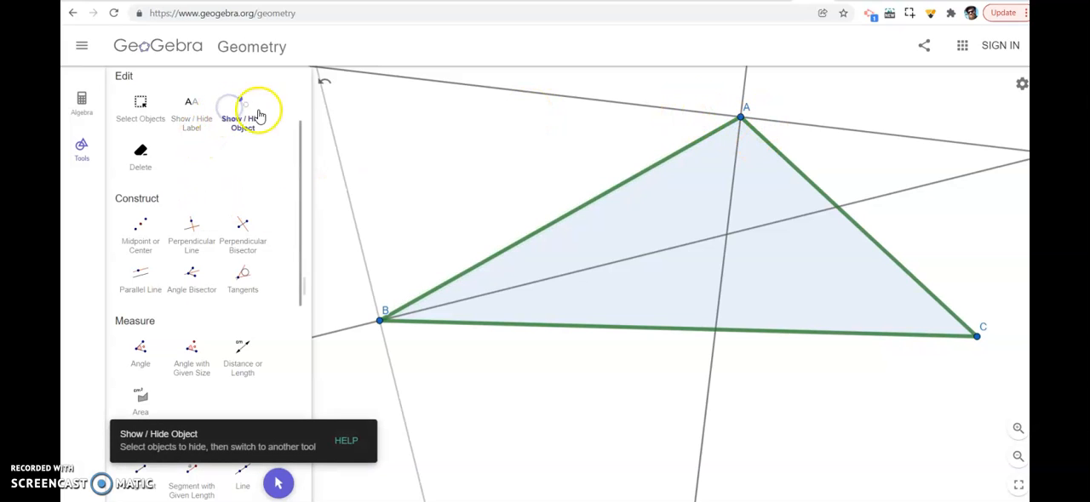
left_click(556, 96)
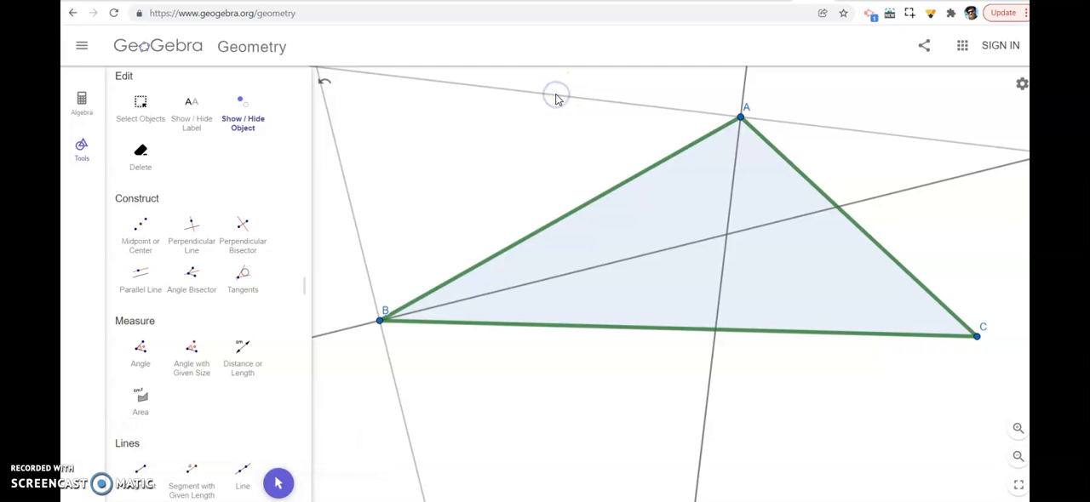
Construct the angle bisectors at vertex C from sides AC and BC
left_click(191, 280)
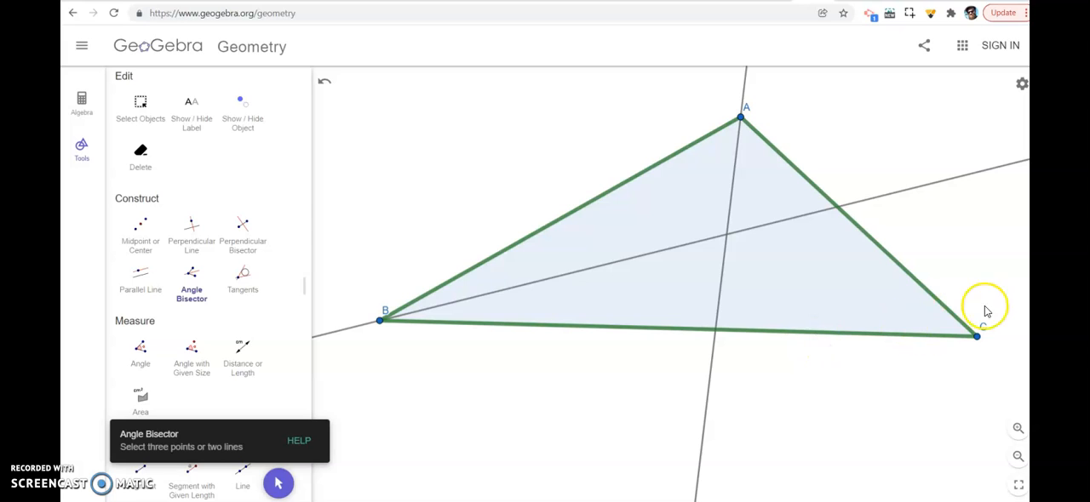
left_click(913, 279)
left_click(884, 334)
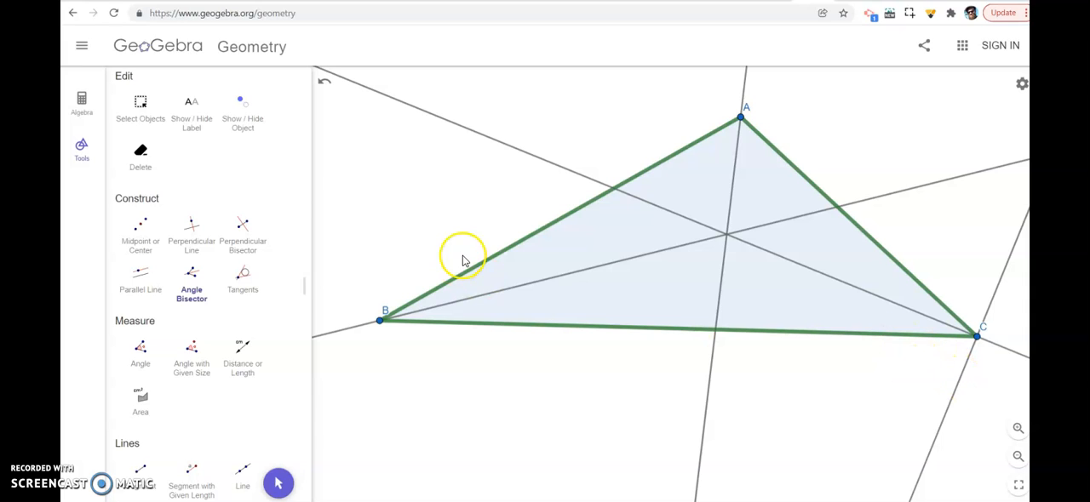
left_click(191, 113)
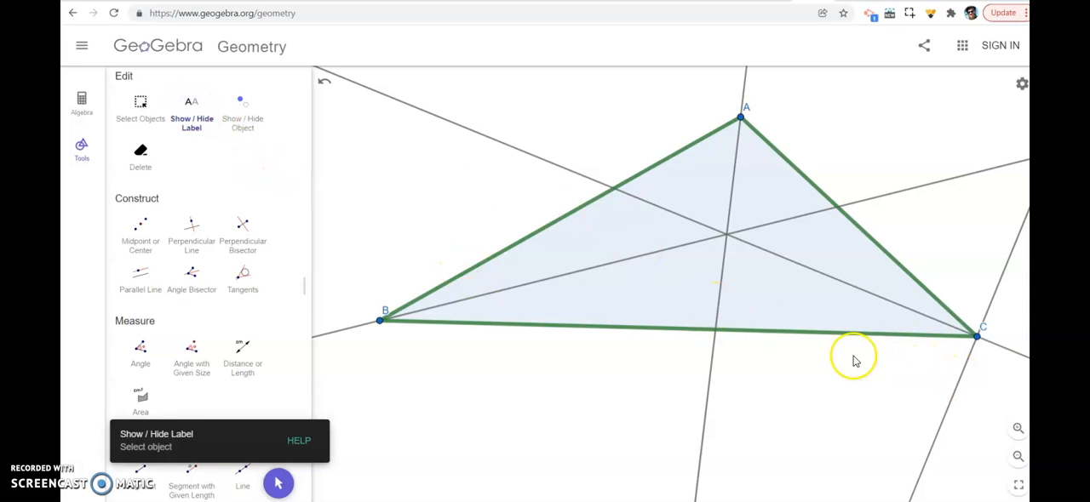
left_click(951, 409)
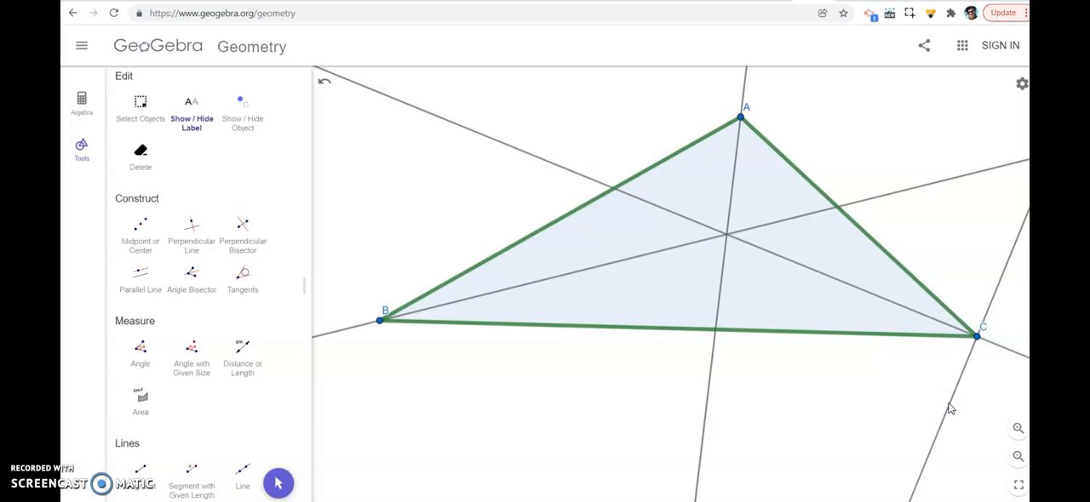
scroll(178, 127, "up", 3)
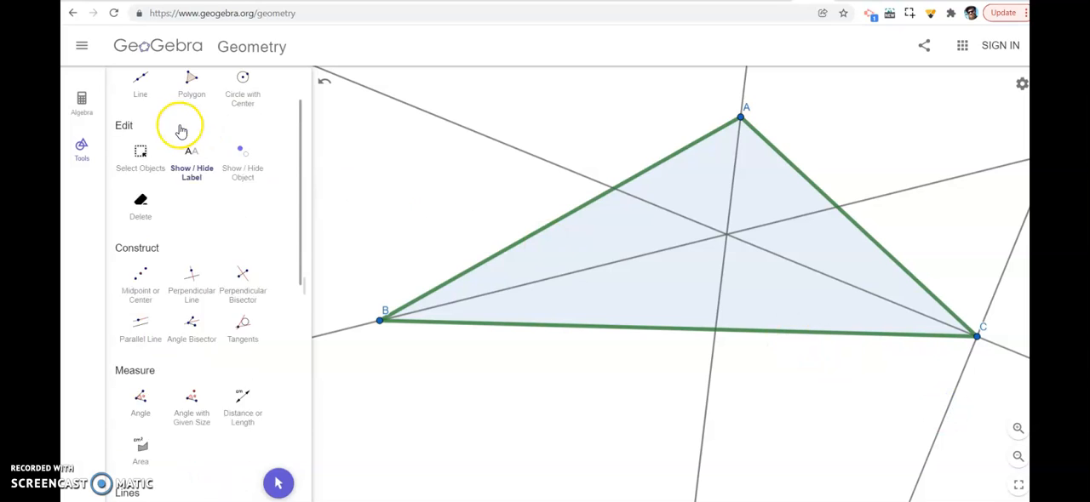
left_click(136, 109)
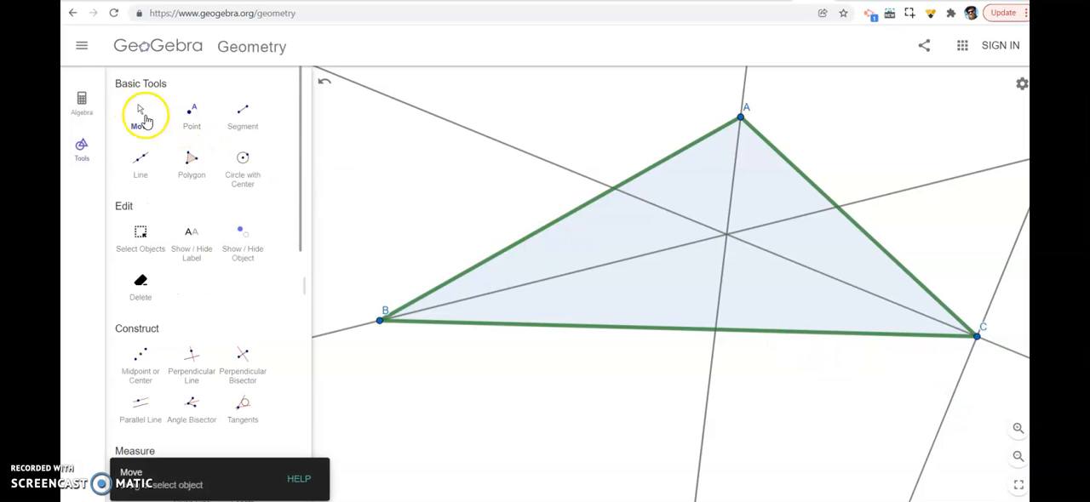
Hide the exterior angle bisector at vertex C and return to the Move tool
left_click(242, 244)
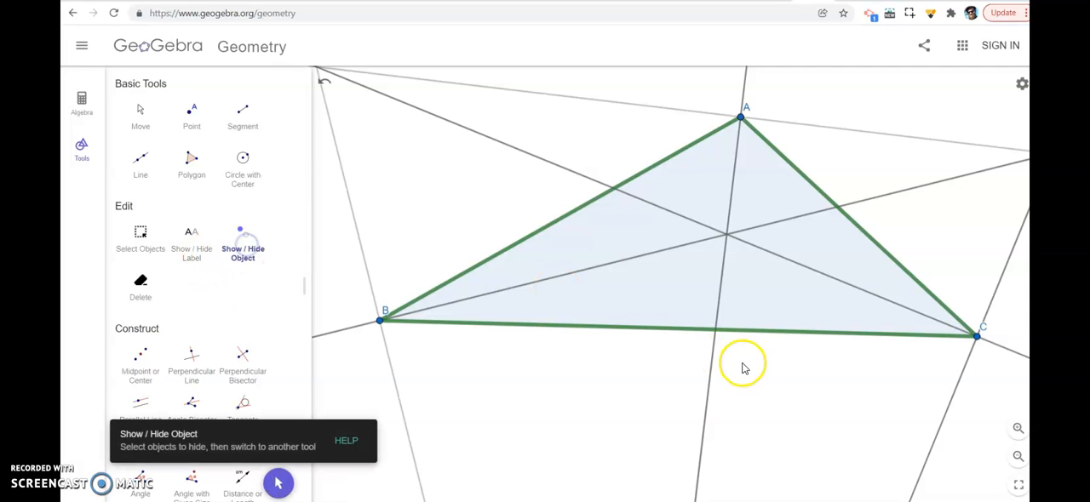
left_click(955, 388)
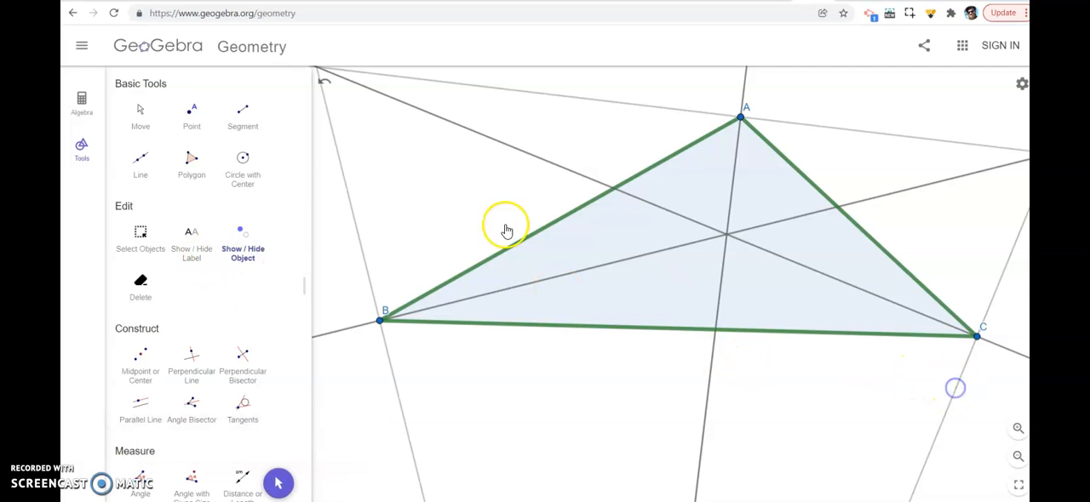
left_click(140, 105)
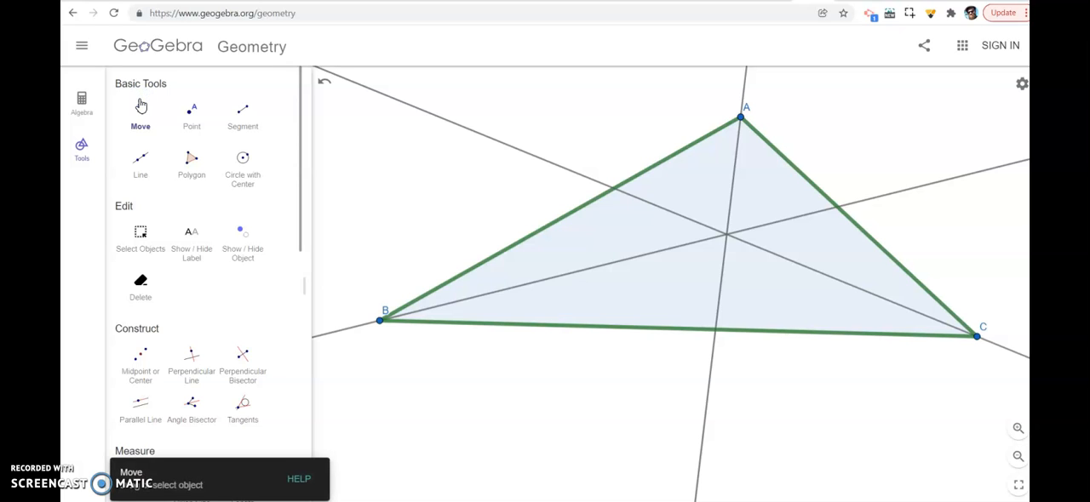
Move vertex B slightly toward C, and place a point where the three angle bisectors intersect
left_click_drag(381, 328, 453, 334)
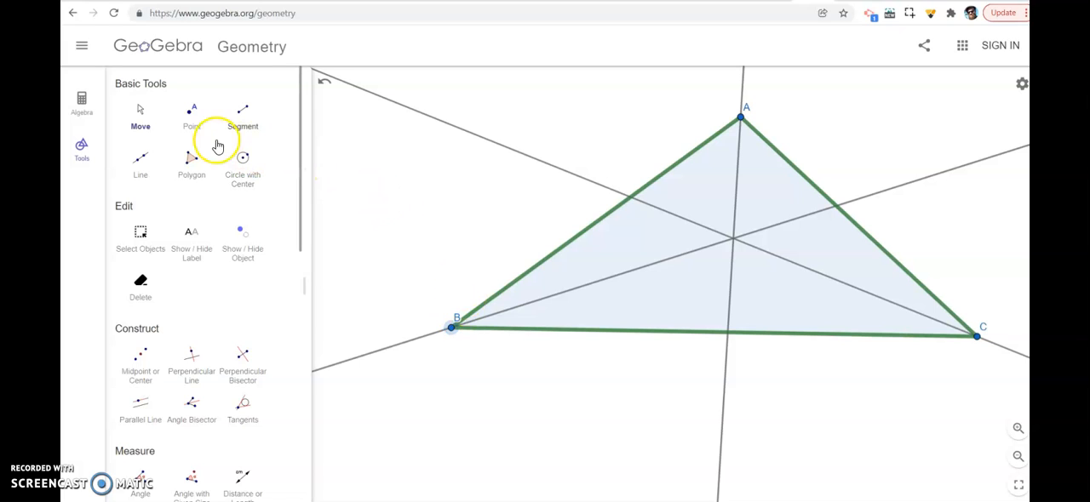
left_click(191, 112)
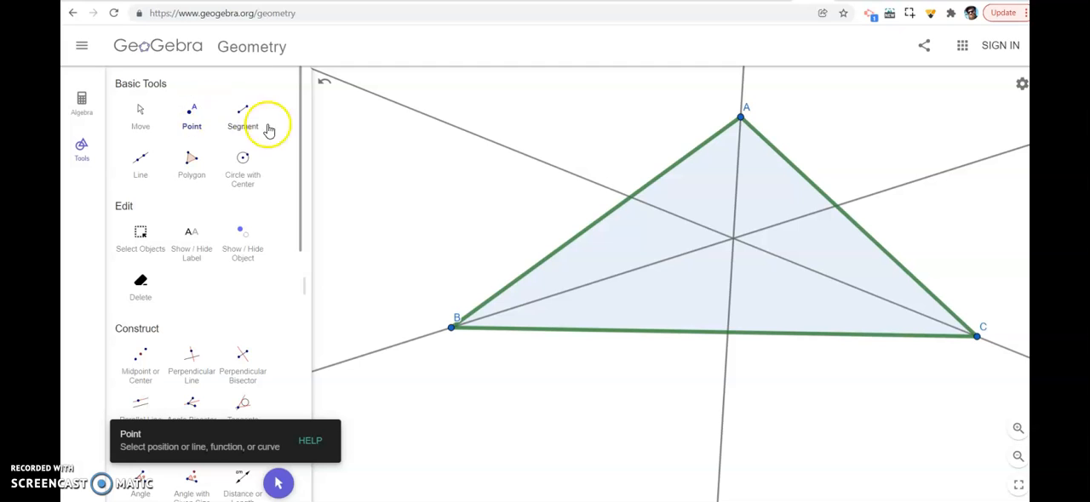
left_click(733, 241)
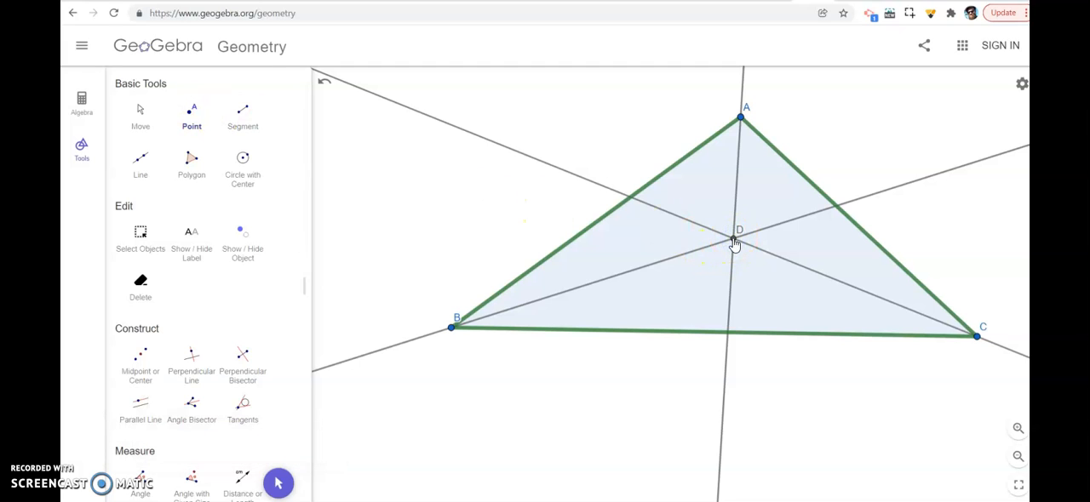
Draw the inscribed circle centered at point D, passing through a point on side BC where it just touches the side
left_click(243, 161)
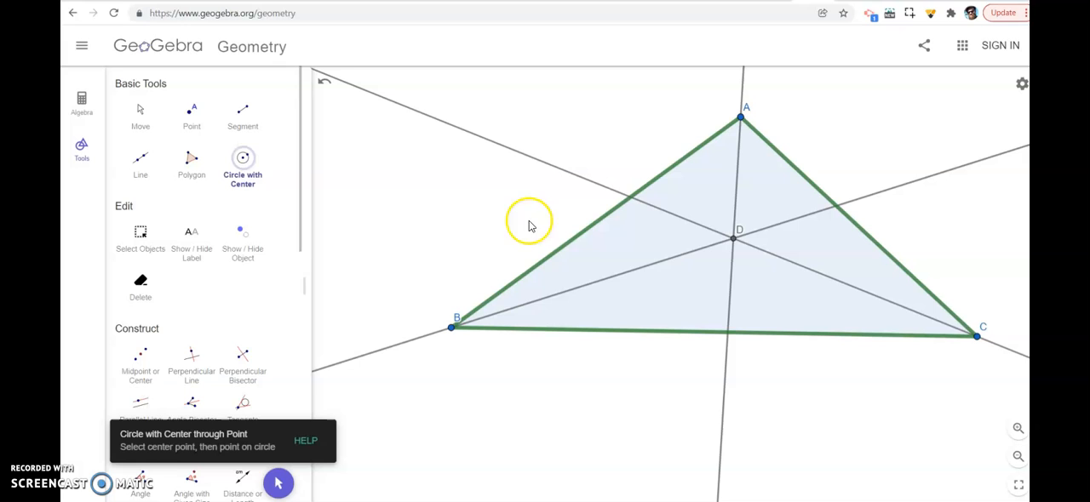
left_click(735, 244)
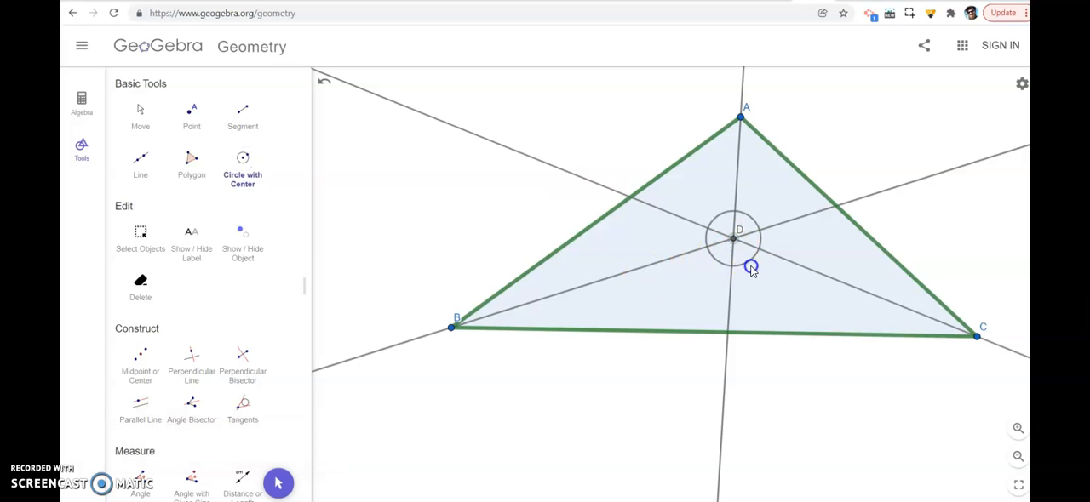
left_click(733, 333)
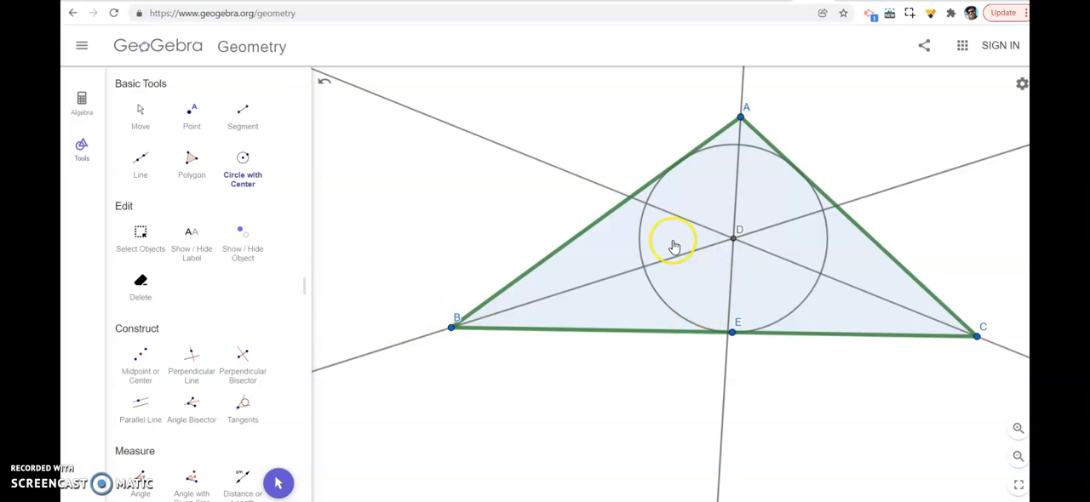
Set the label of point D to "D = Incenter" and show it
left_click(185, 243)
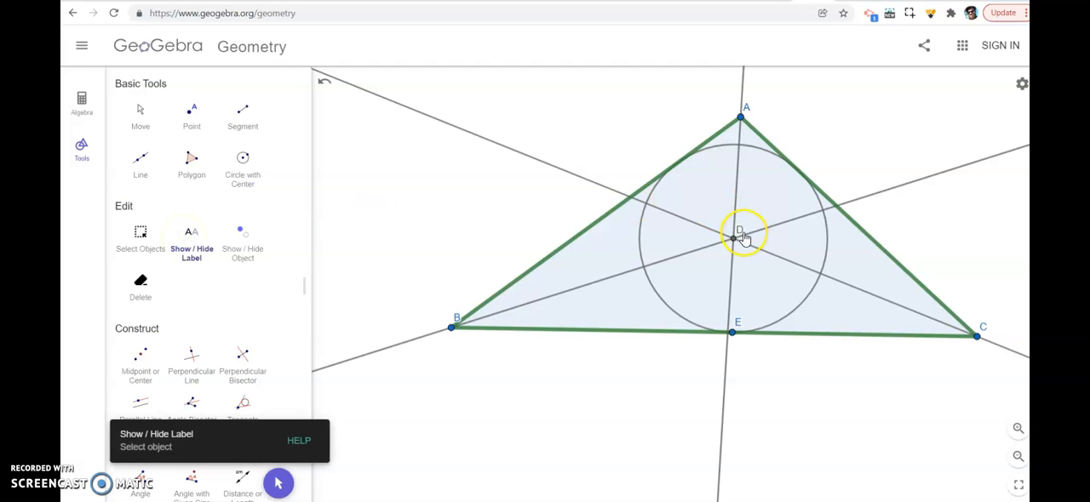
left_click(743, 236)
key("Escape")
double_click(737, 235)
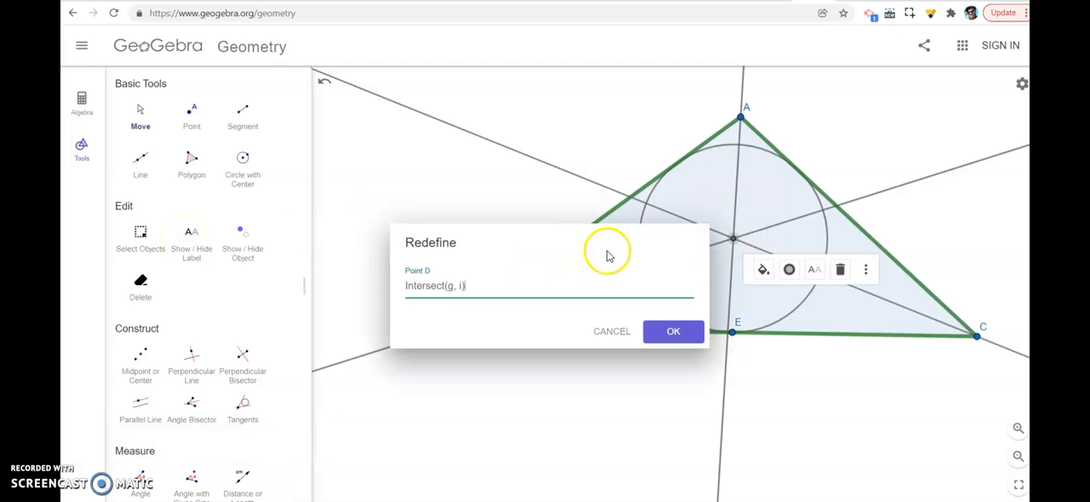
left_click(809, 277)
left_click(863, 297)
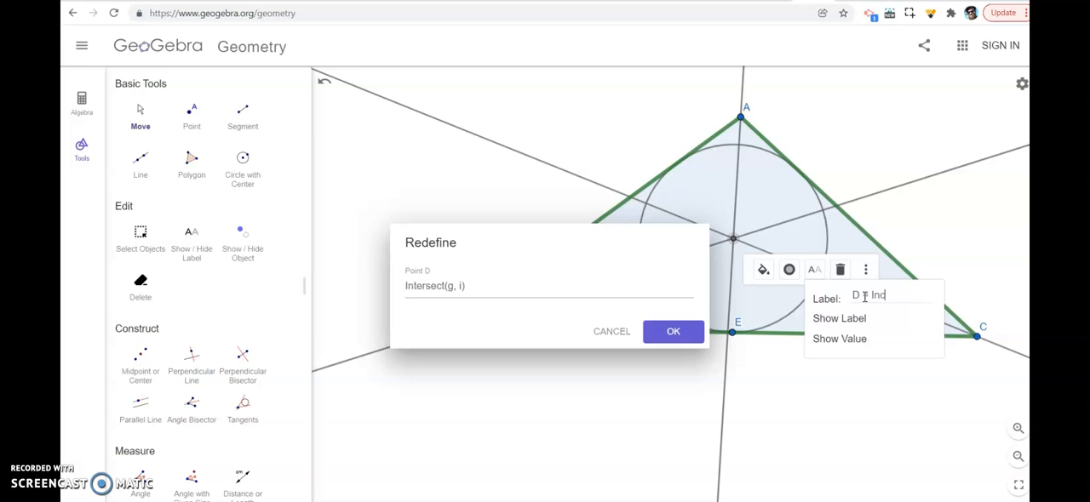
left_click(686, 331)
left_click(817, 271)
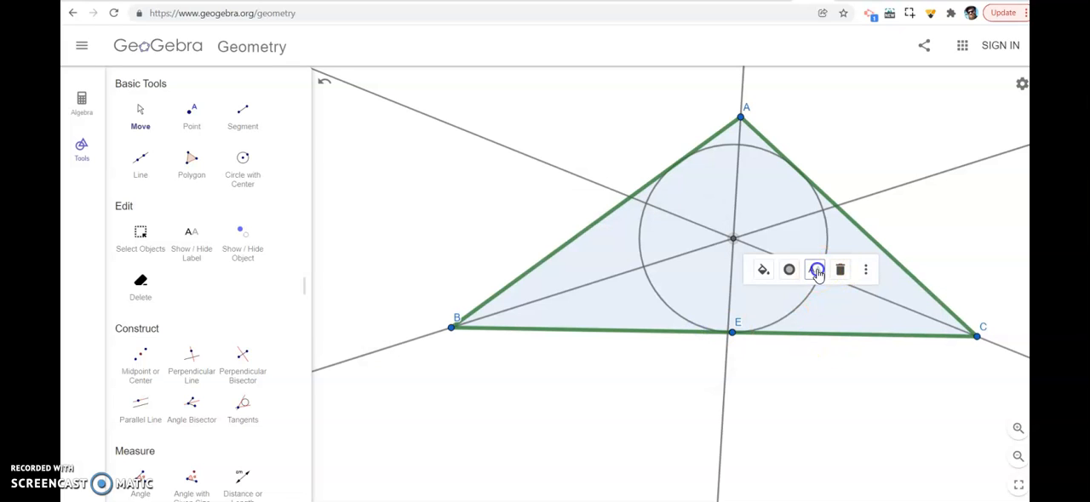
left_click(861, 320)
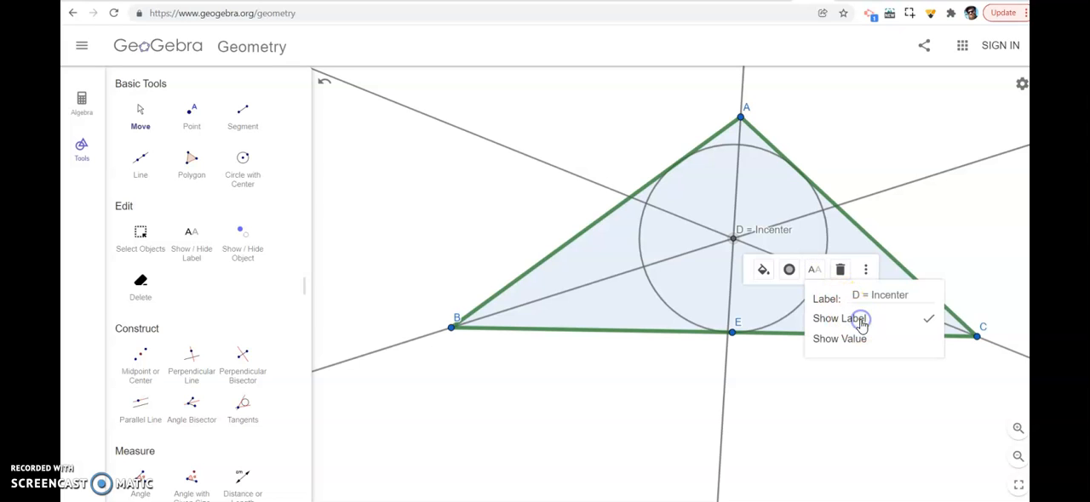
left_click(840, 376)
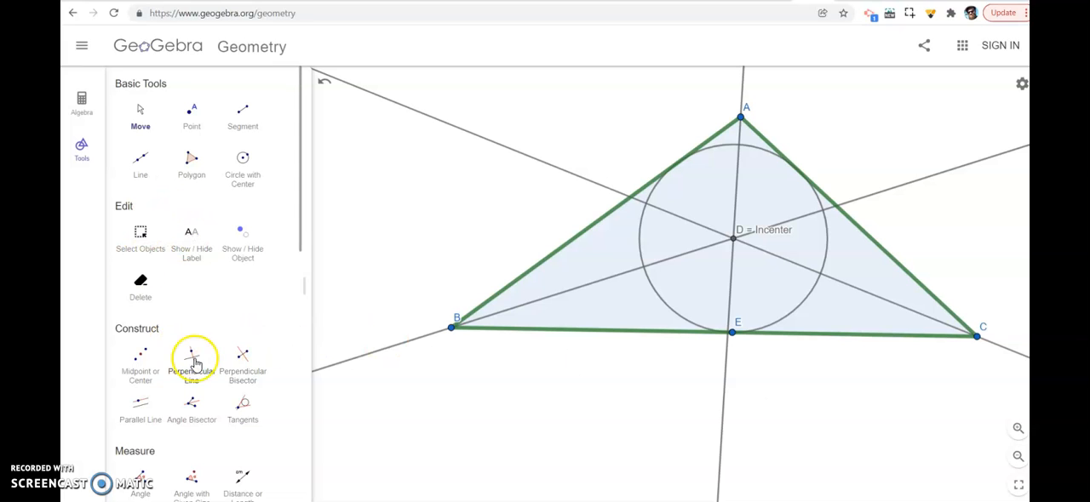
Select the three angle bisectors and color them red
scroll(195, 379, "down", 1)
scroll(201, 387, "up", 1)
left_click(140, 229)
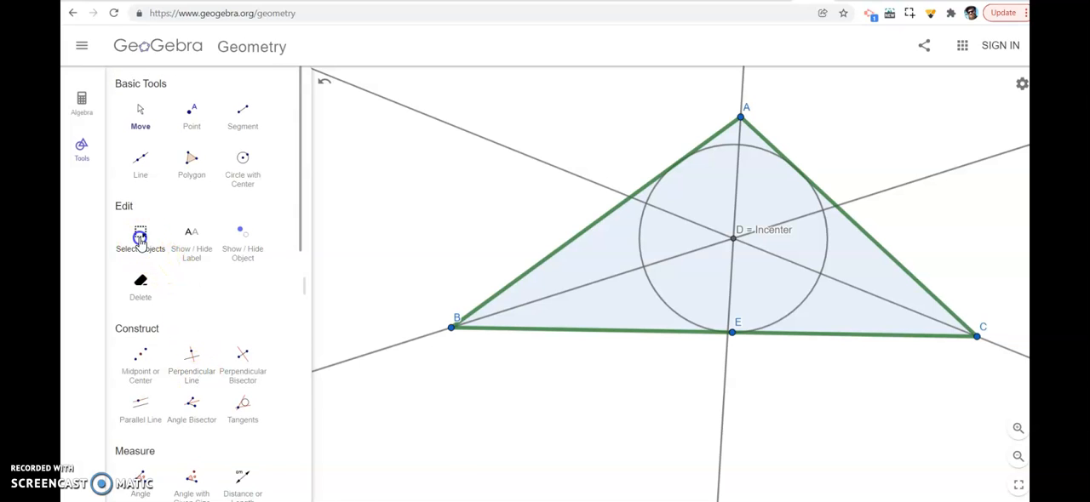
left_click(563, 172)
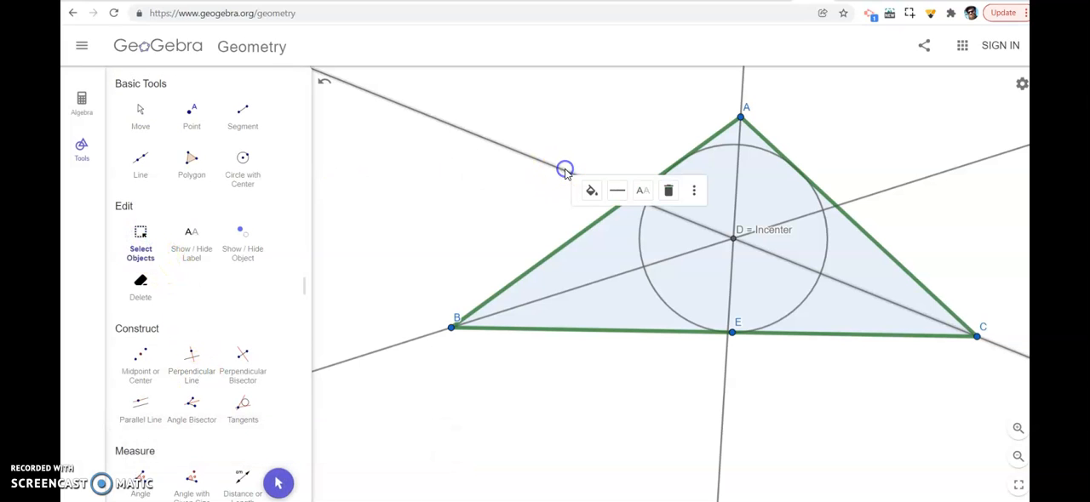
left_click(596, 290)
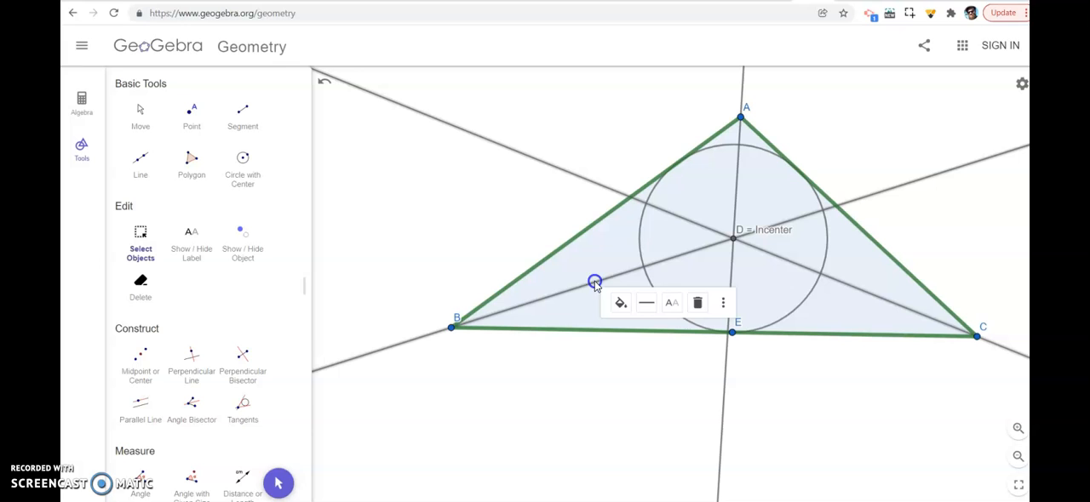
left_click(730, 287)
left_click(757, 304)
left_click(806, 326)
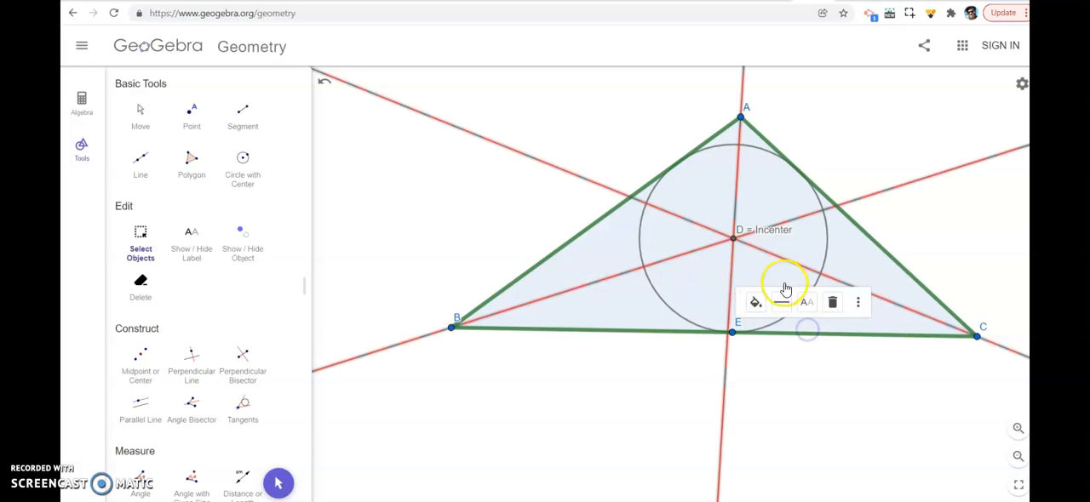
Add the circle to the selected bisectors, color them all blue, and clear the selection
left_click(825, 260)
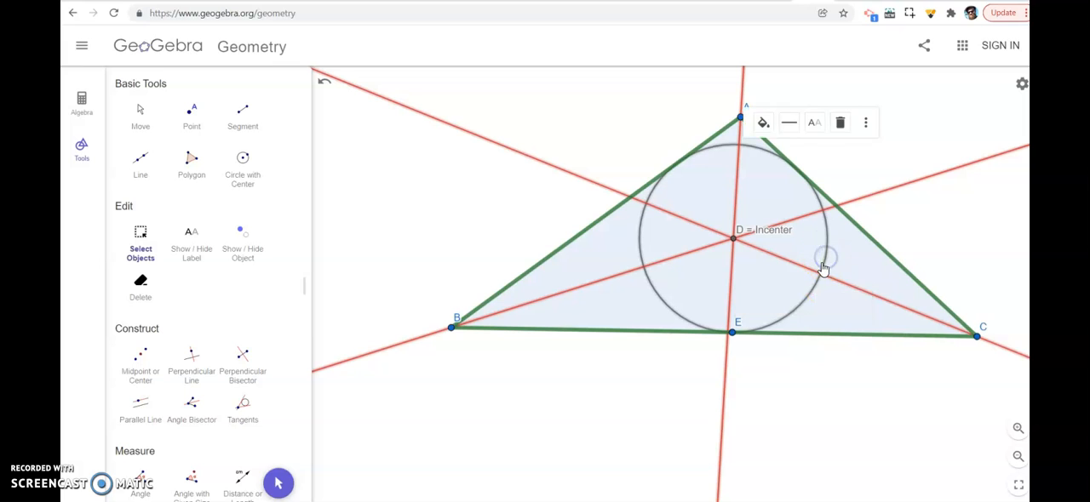
left_click(765, 122)
left_click(791, 149)
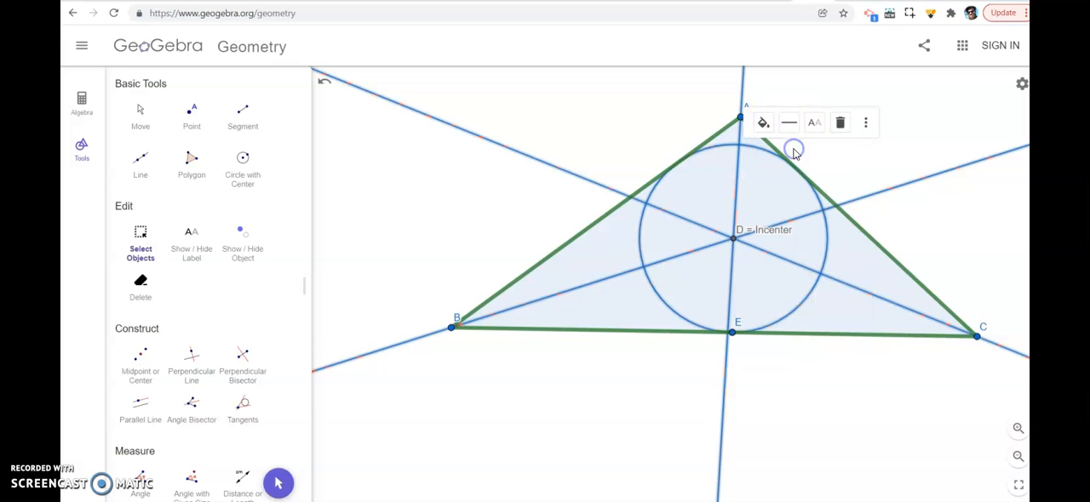
left_click(863, 160)
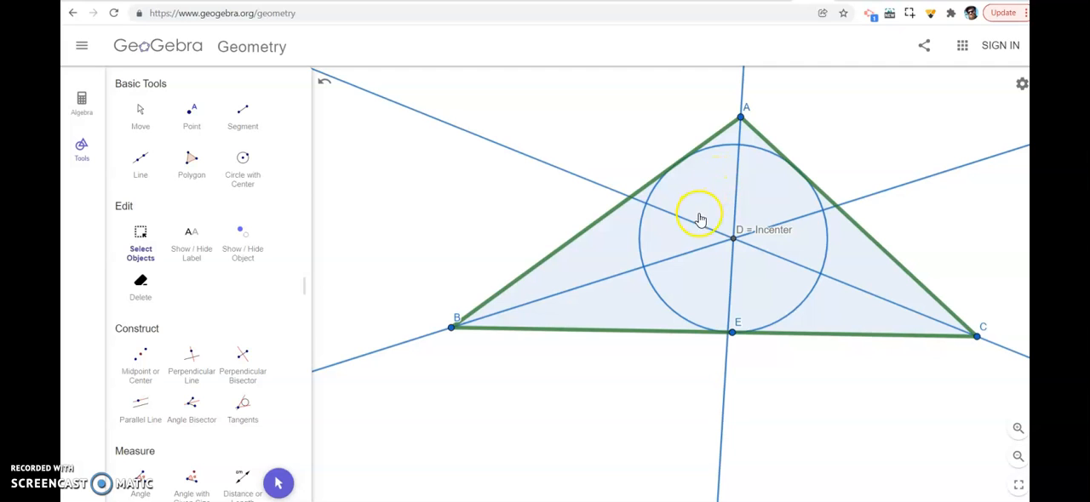
Color only the inscribed circle red and take a screenshot of the triangle construction
left_click(760, 150)
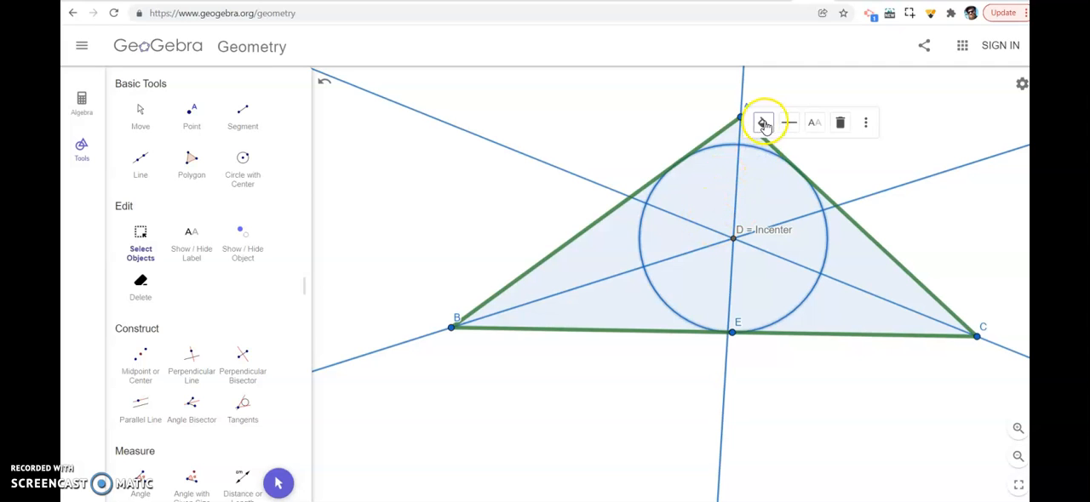
left_click(764, 122)
left_click(790, 149)
left_click(763, 121)
left_click(818, 150)
left_click(900, 156)
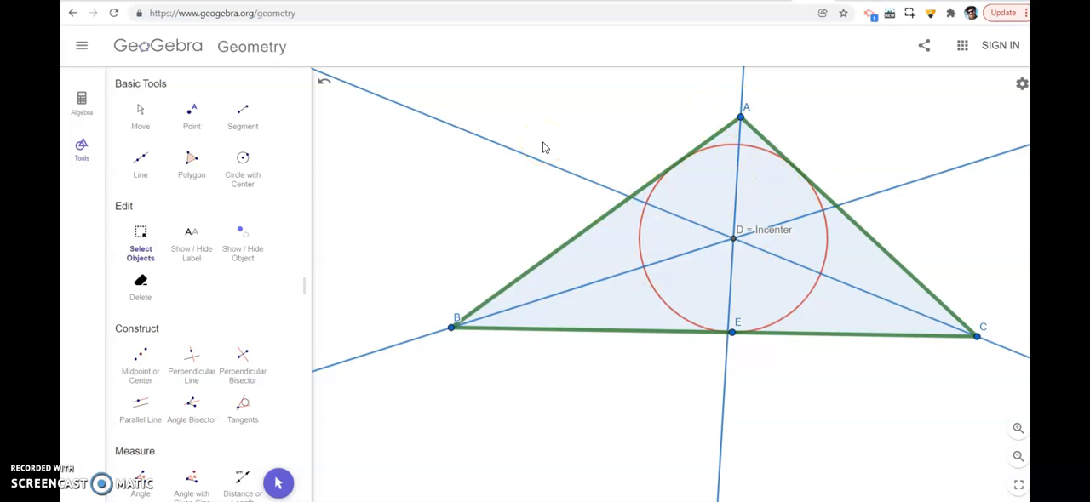
key("super+shift+s")
left_click_drag(360, 79, 993, 387)
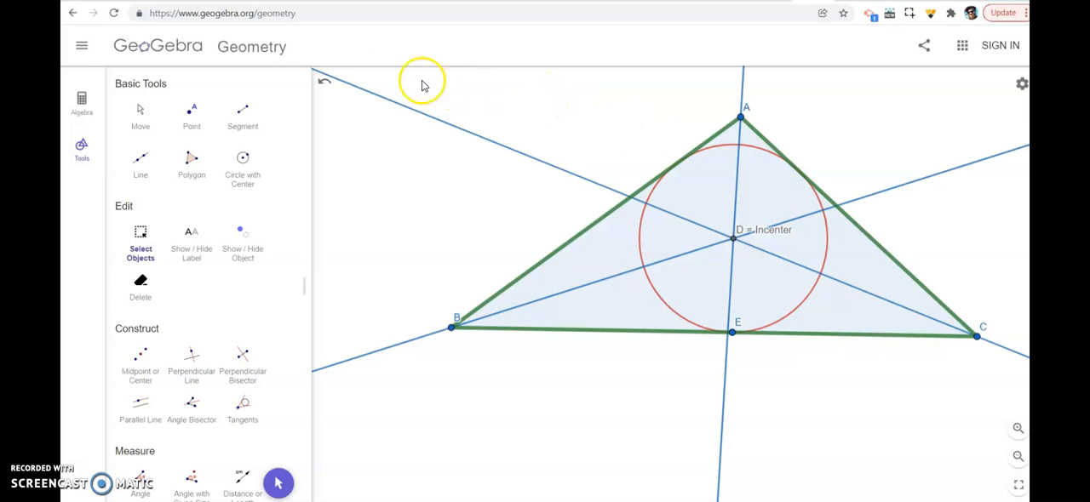
Reshape the triangle to be right-angled at B with the circle refitted through point E, and take a screenshot of the construction
left_click(140, 109)
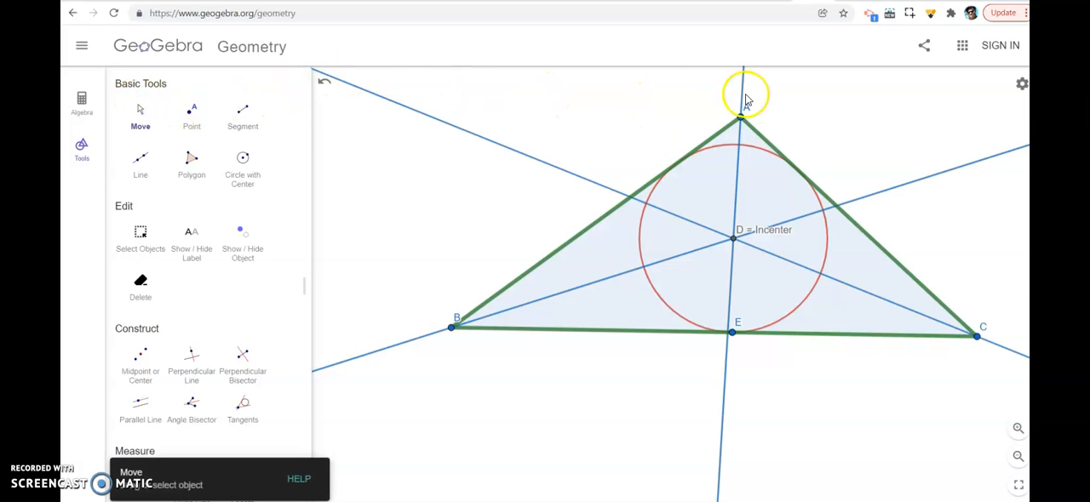
left_click_drag(738, 114, 445, 126)
left_click_drag(747, 321, 524, 213)
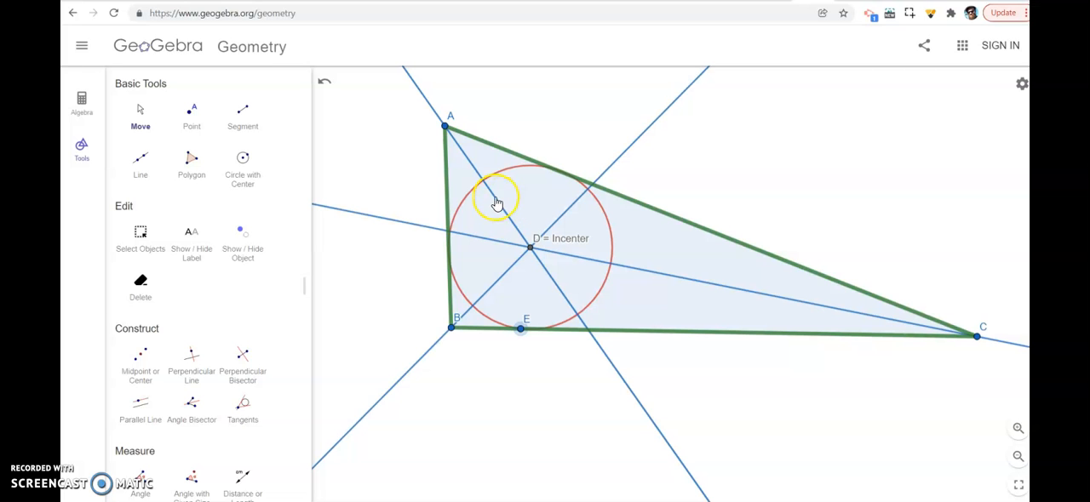
key("super+shift+s")
left_click_drag(364, 71, 1017, 427)
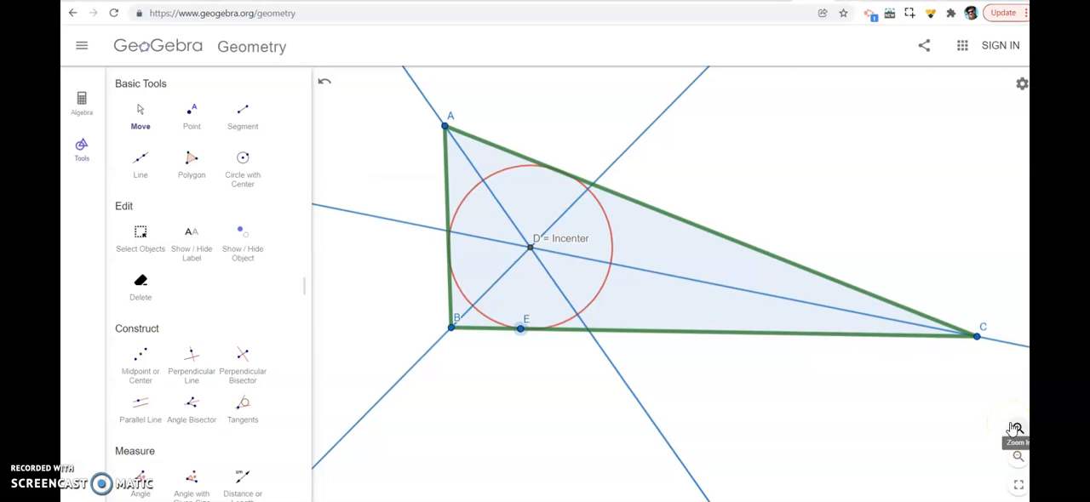
Reshape the triangle to be obtuse at A with the circle refitted through point E, and take a screenshot of the construction
left_click(445, 128)
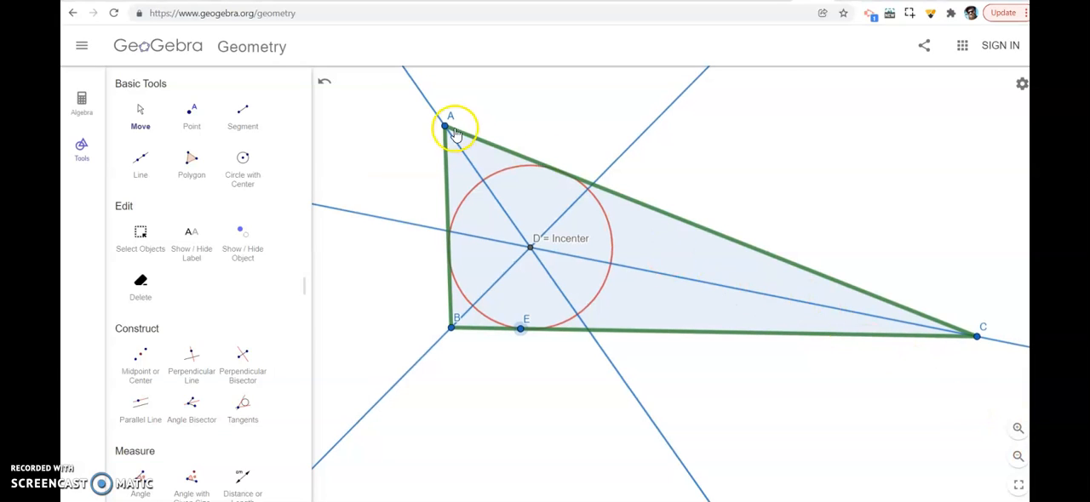
left_click_drag(444, 128, 681, 277)
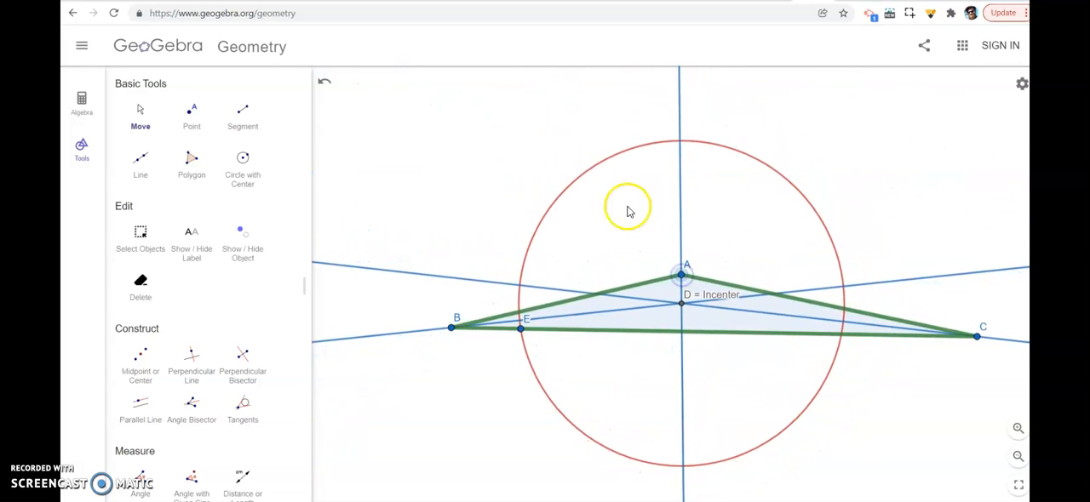
left_click_drag(522, 329, 688, 354)
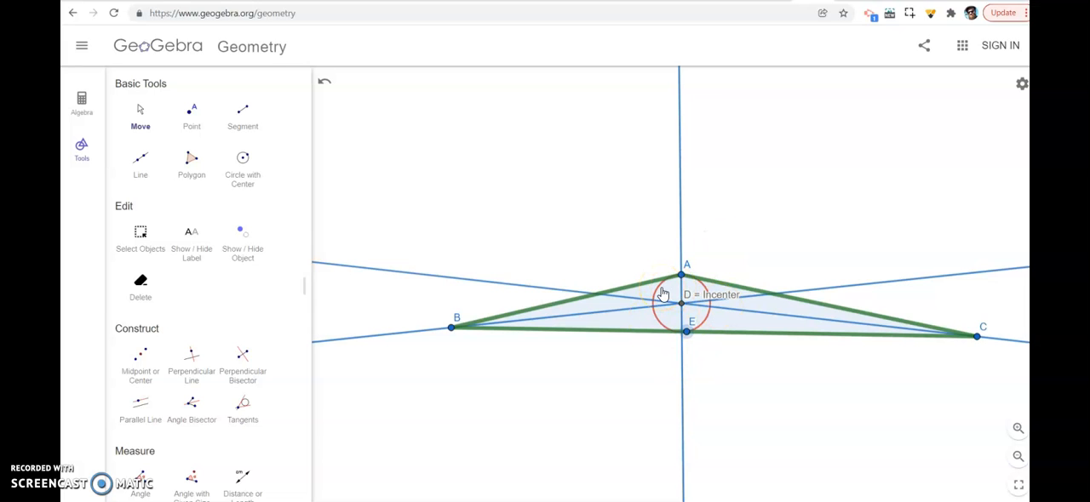
key("super+shift+s")
left_click_drag(418, 230, 1009, 364)
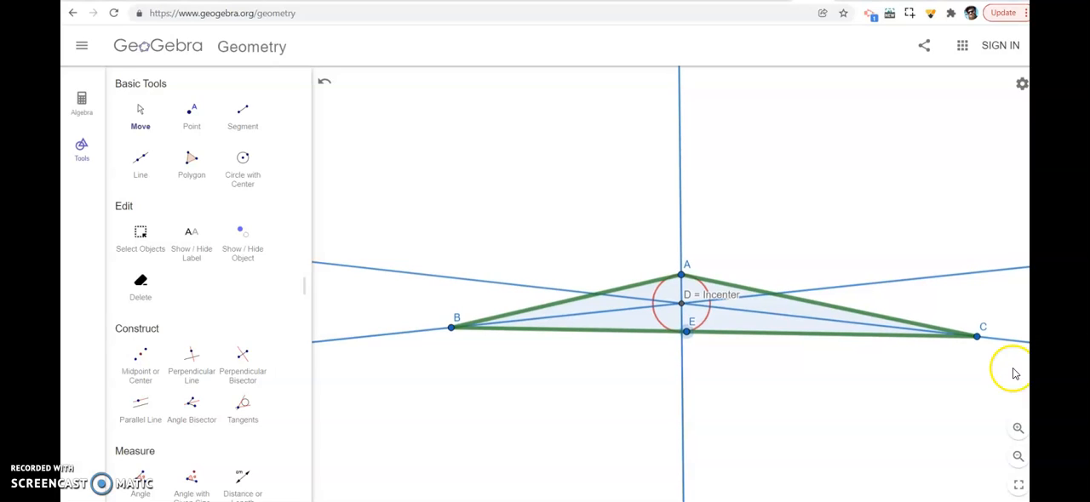